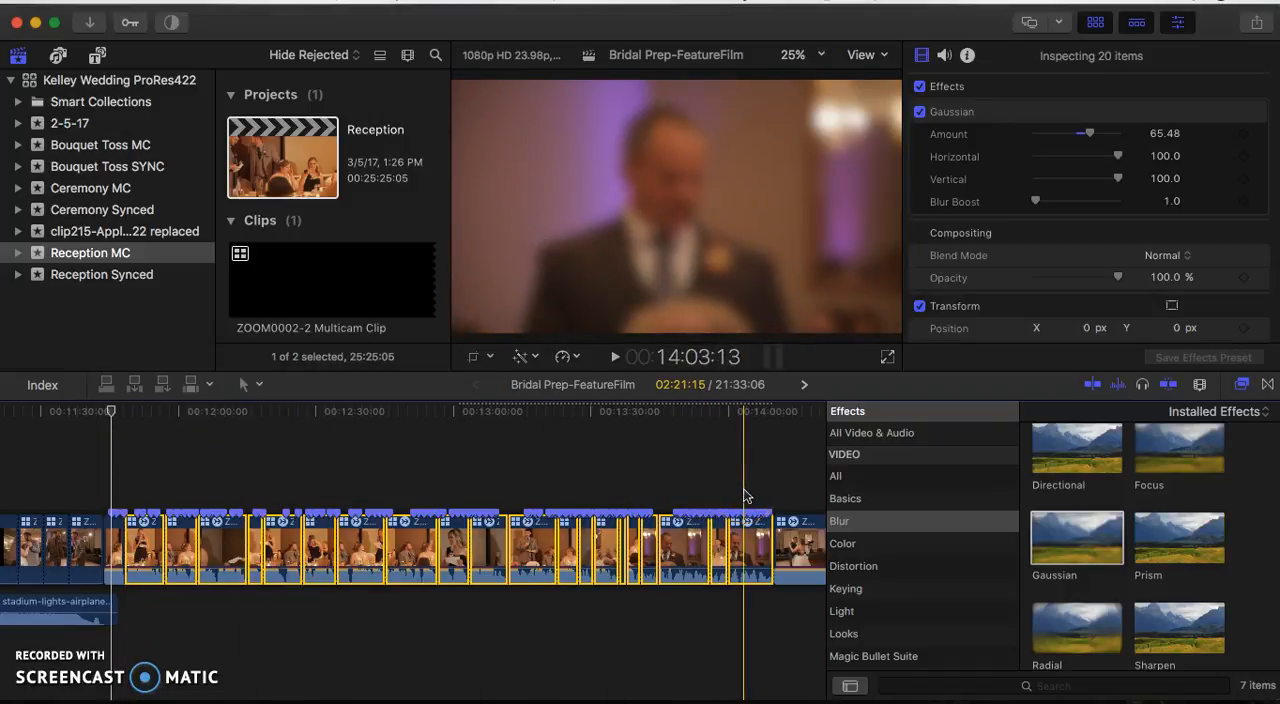
# - Deselect the blurred reception toast clips and play back the opening speech from about 11:45
pyautogui.click(120, 478)
pyautogui.moveTo(112, 474); pyautogui.dragTo(770, 575)
pyautogui.click(307, 510)
pyautogui.moveTo(143, 429); pyautogui.dragTo(131, 425)
pyautogui.click(132, 425)
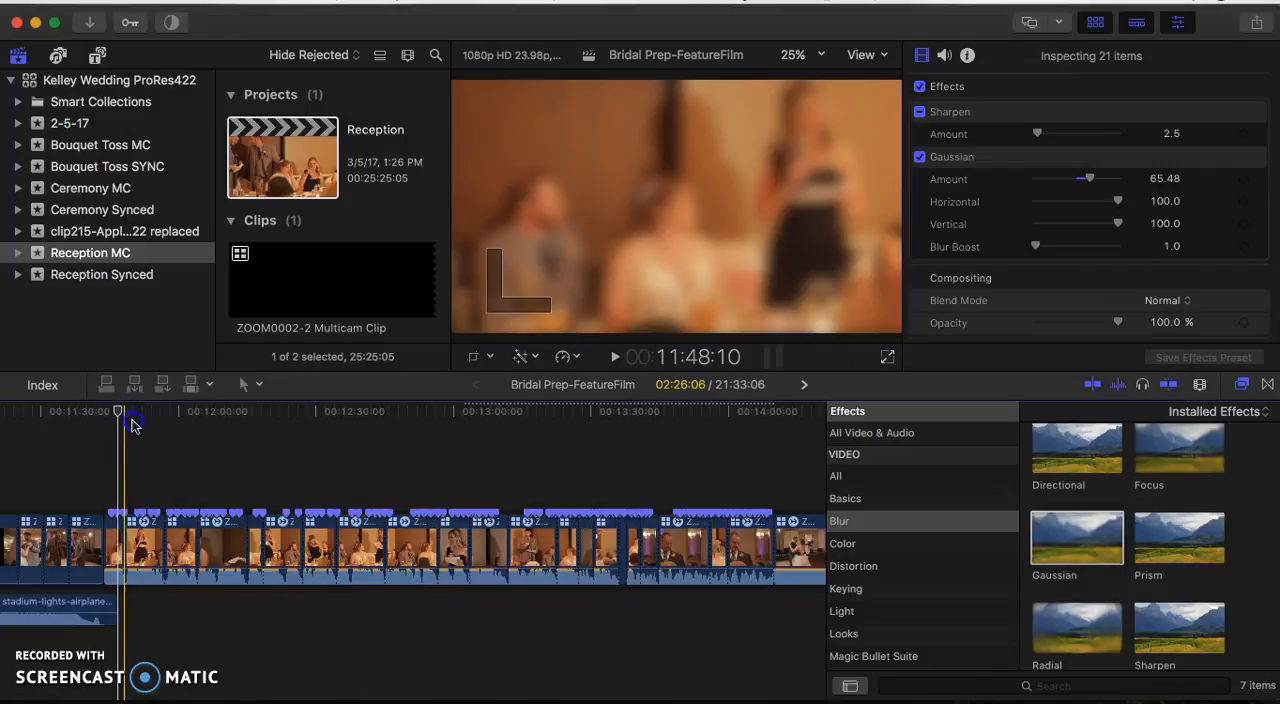
pyautogui.press('super+equal')
pyautogui.press('super+equal')
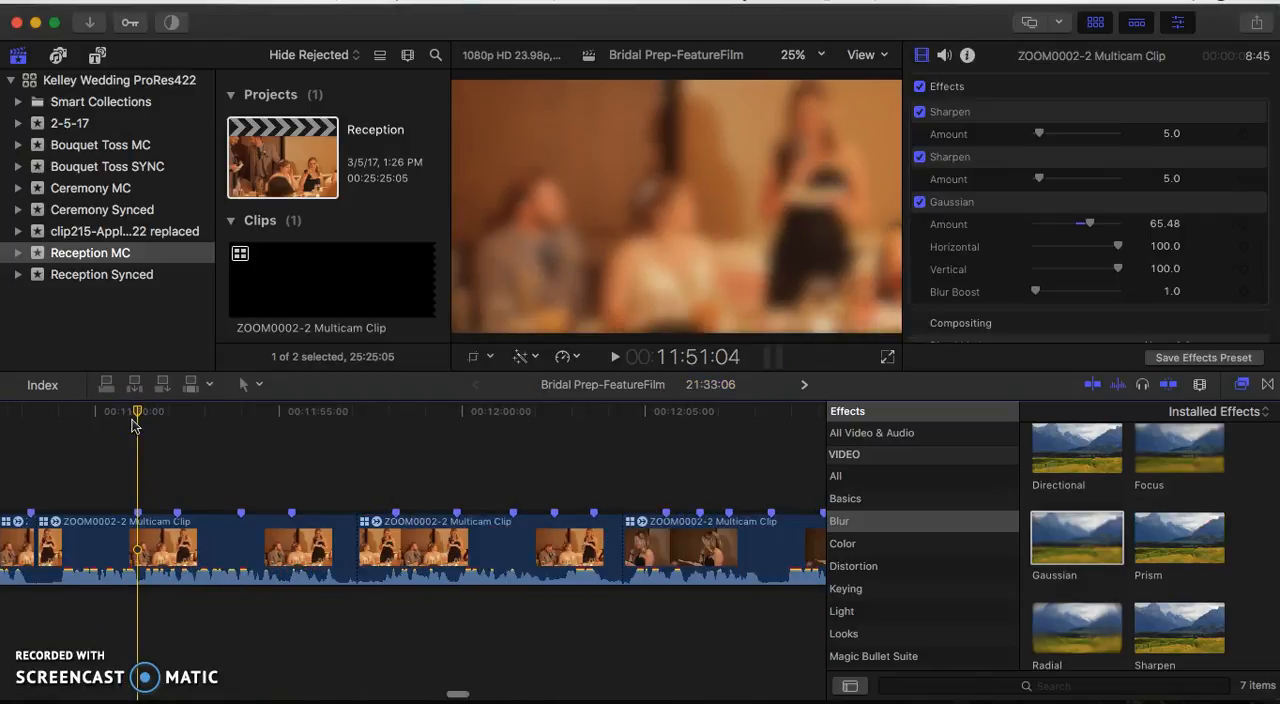
pyautogui.press('super+minus')
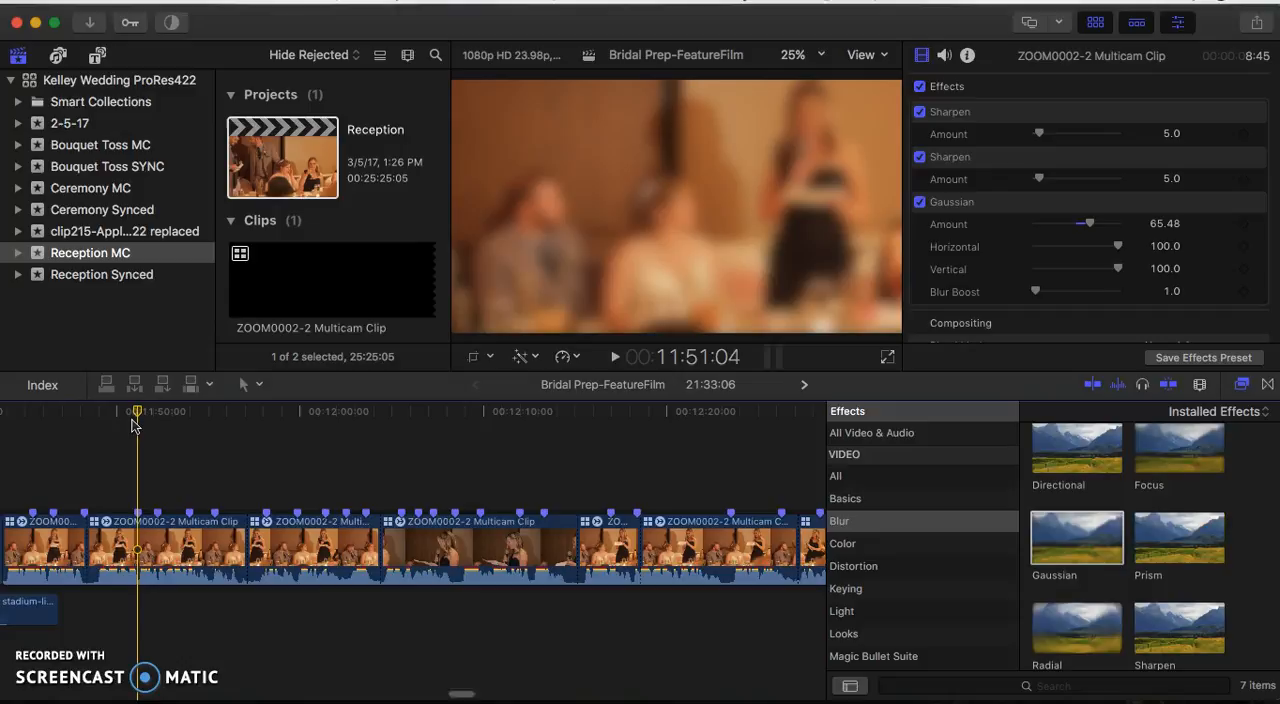
pyautogui.press('super+minus')
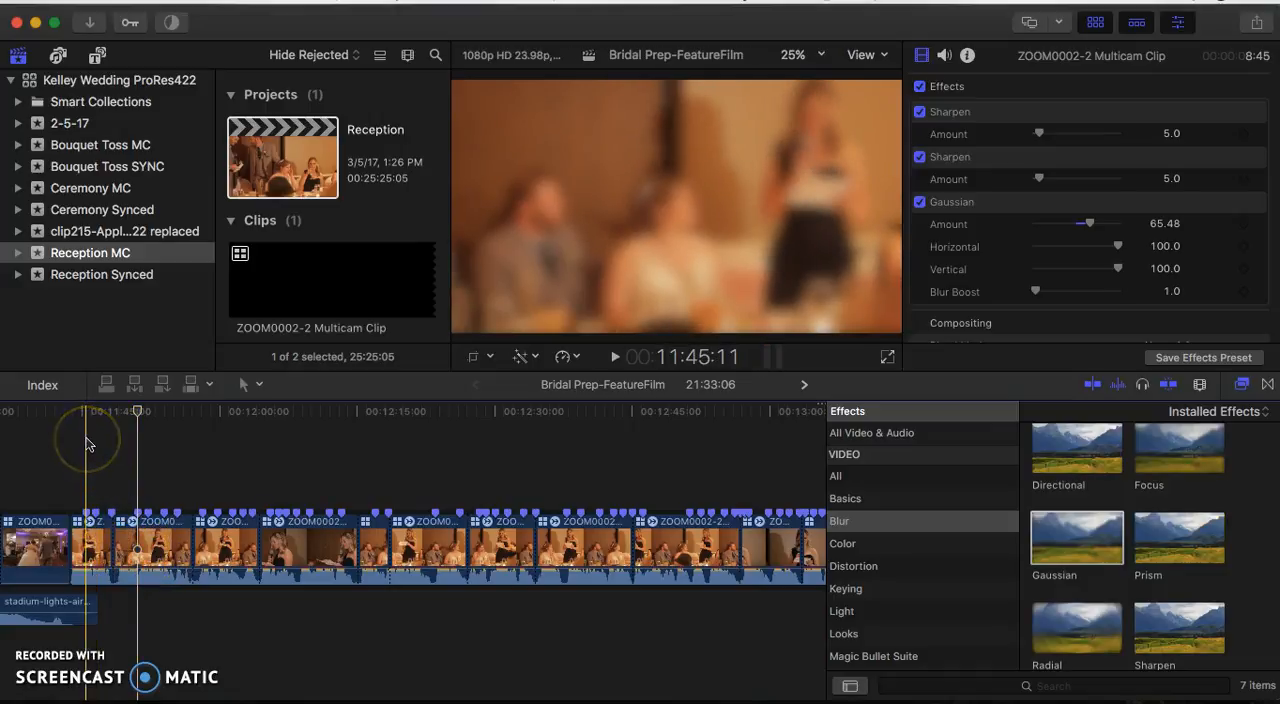
pyautogui.press('space')
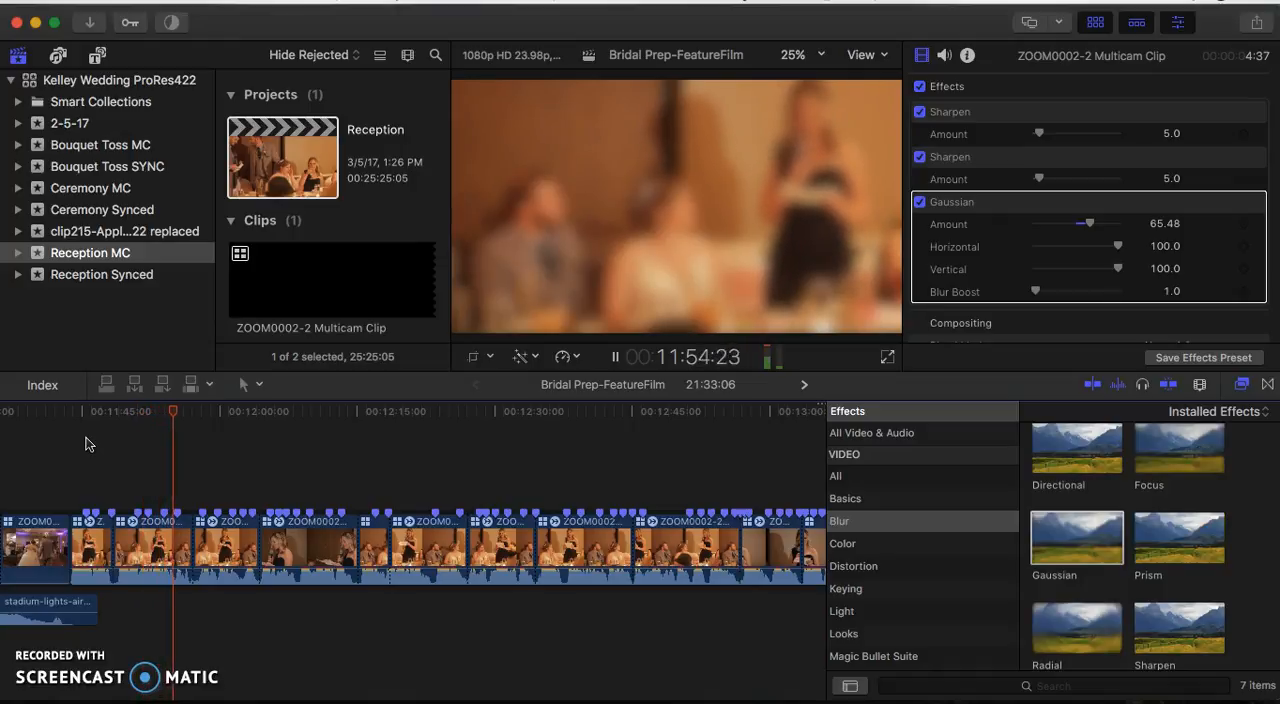
pyautogui.press('space')
pyautogui.click(90, 452)
pyautogui.click(188, 530)
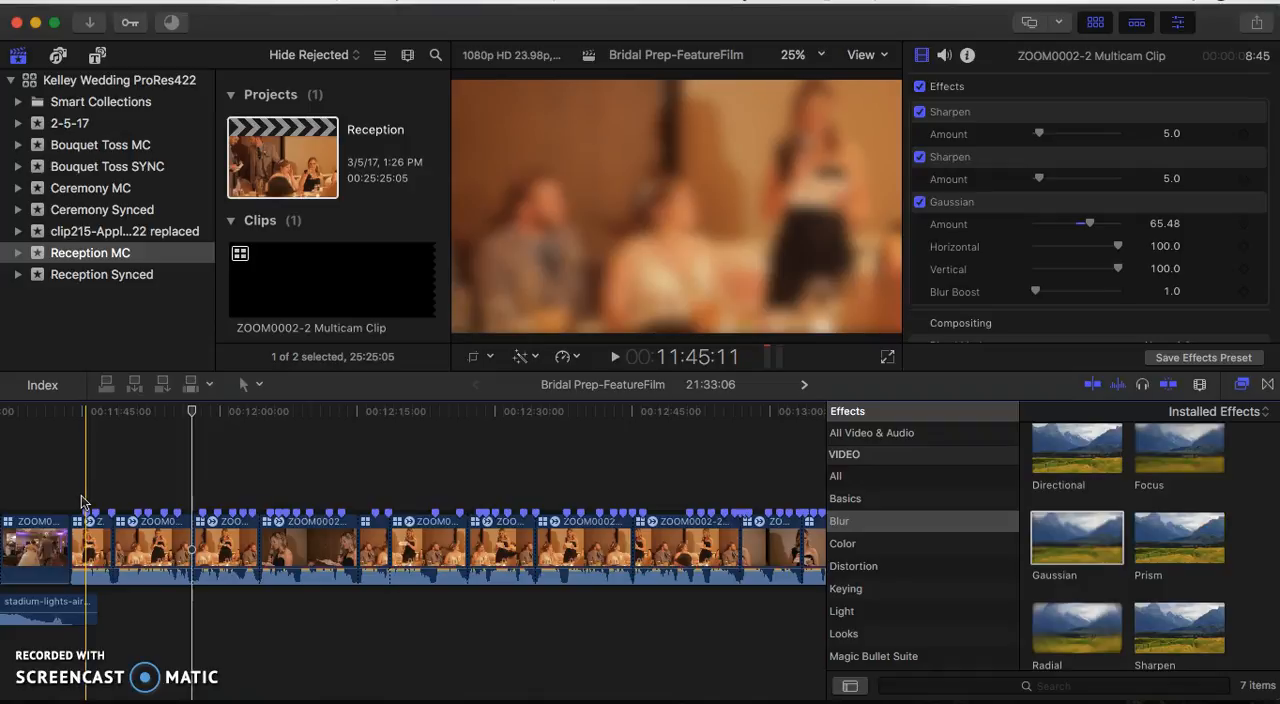
# - Play the first toast clip from about 11:43 and disable that clip in the timeline
pyautogui.click(65, 416)
pyautogui.press('space')
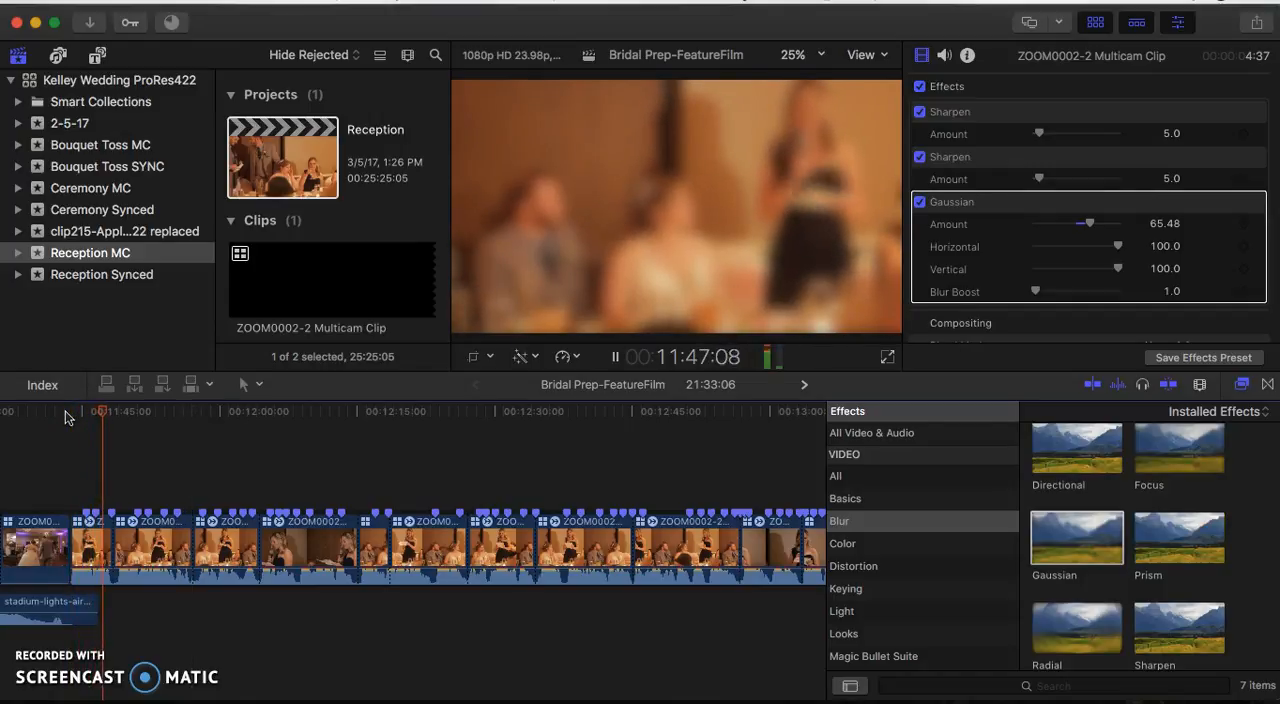
pyautogui.press('space')
pyautogui.click(87, 540)
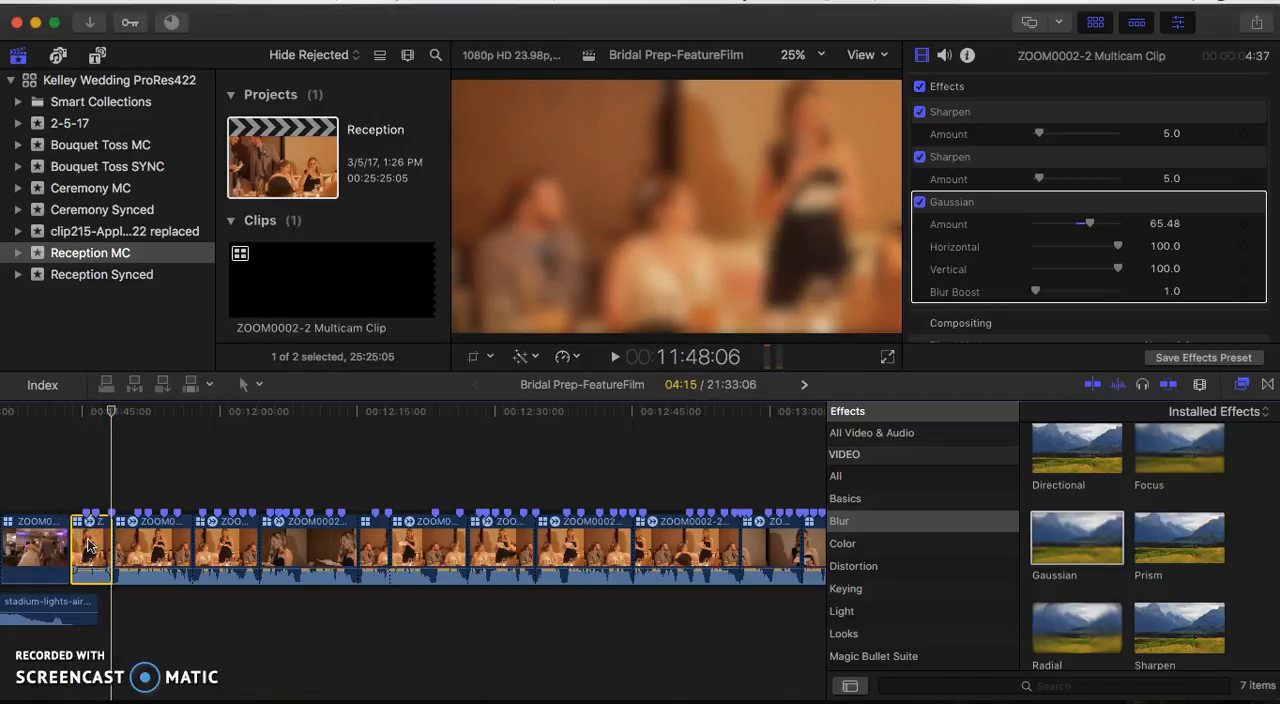
pyautogui.press('v')
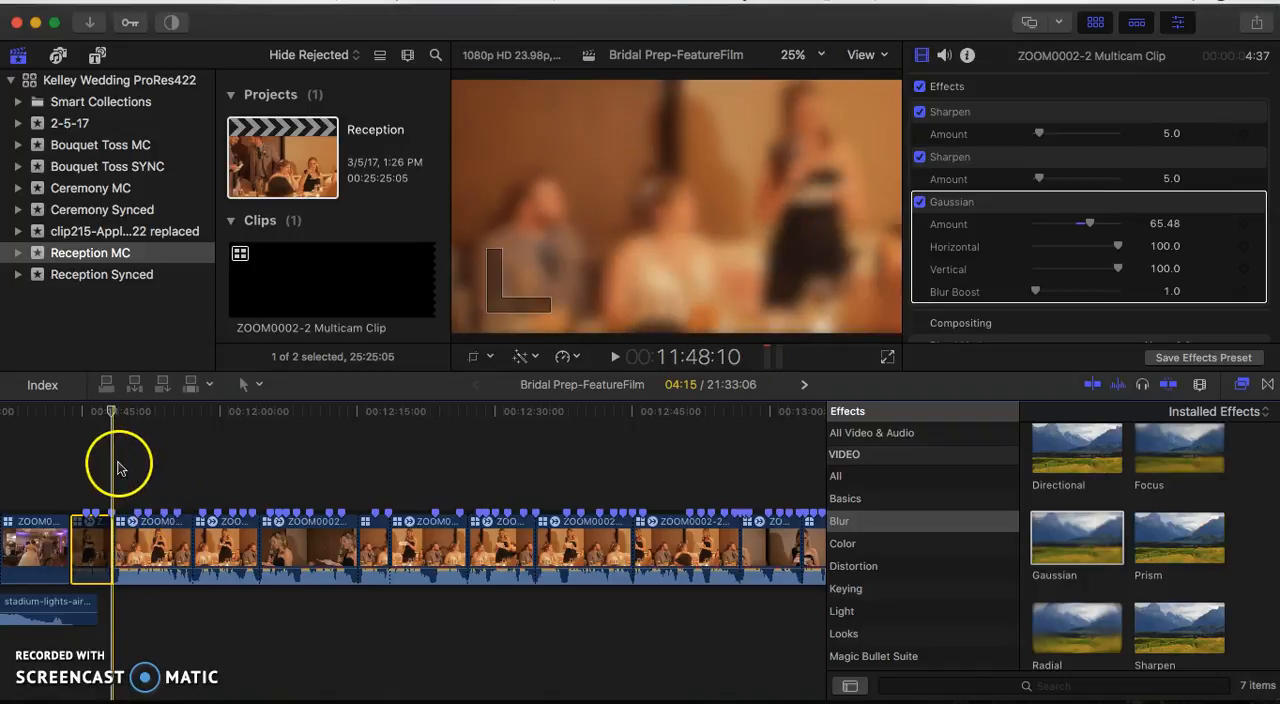
# - Play the woman's toast from about 11:48, right after the disabled clip
pyautogui.press('space')
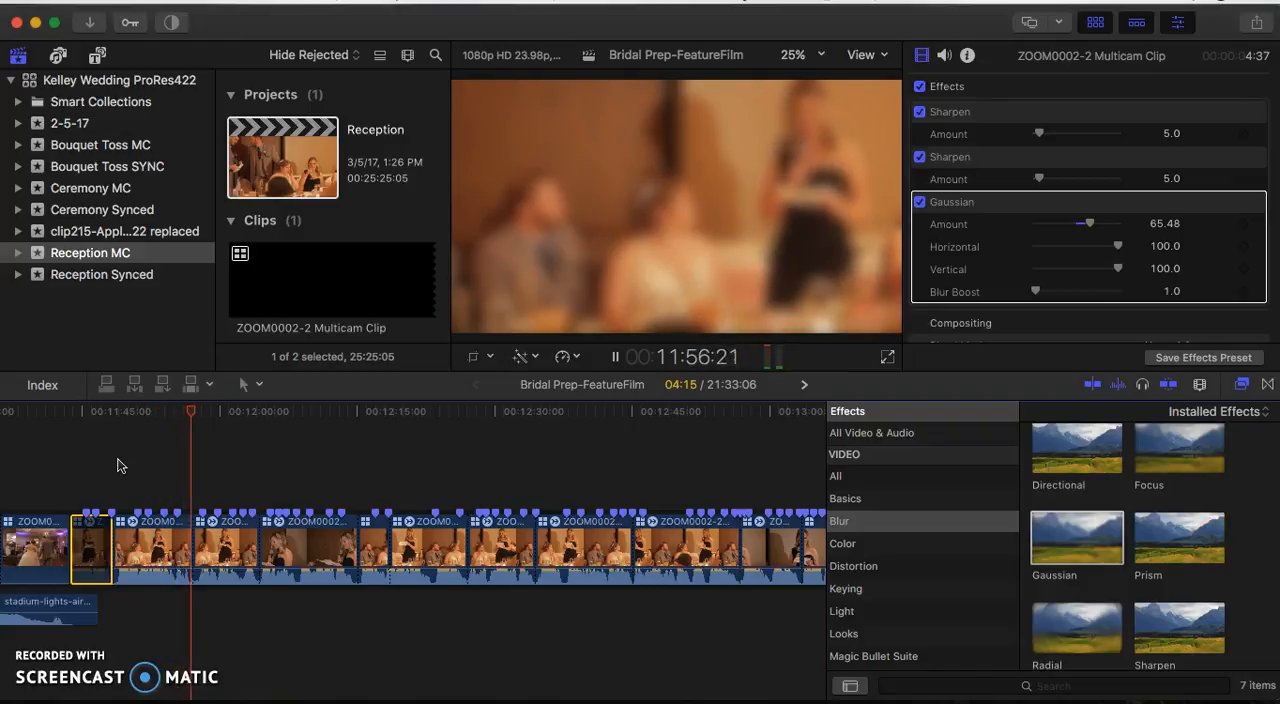
pyautogui.press('space')
pyautogui.click(126, 452)
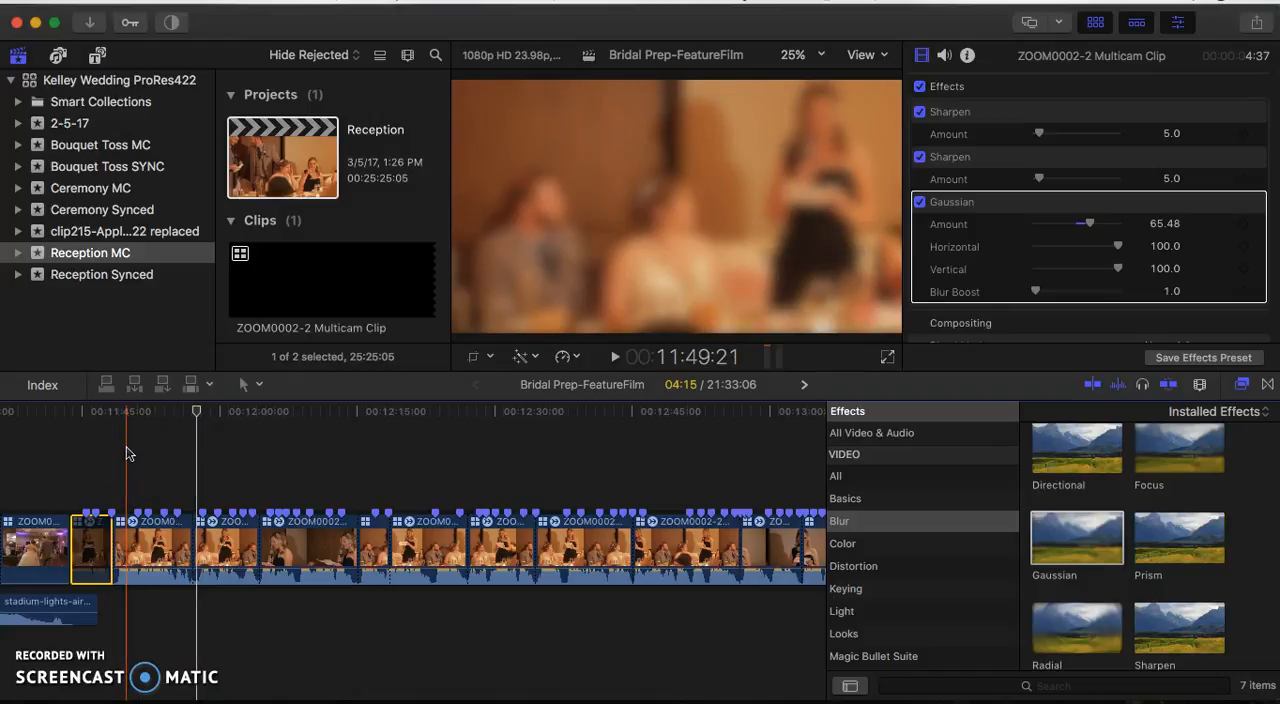
# - Locate the man's toast clip around 13:12 and play it through to the end of the clip
pyautogui.moveTo(126, 452); pyautogui.dragTo(443, 479)
pyautogui.hscroll(8, 443, 479)
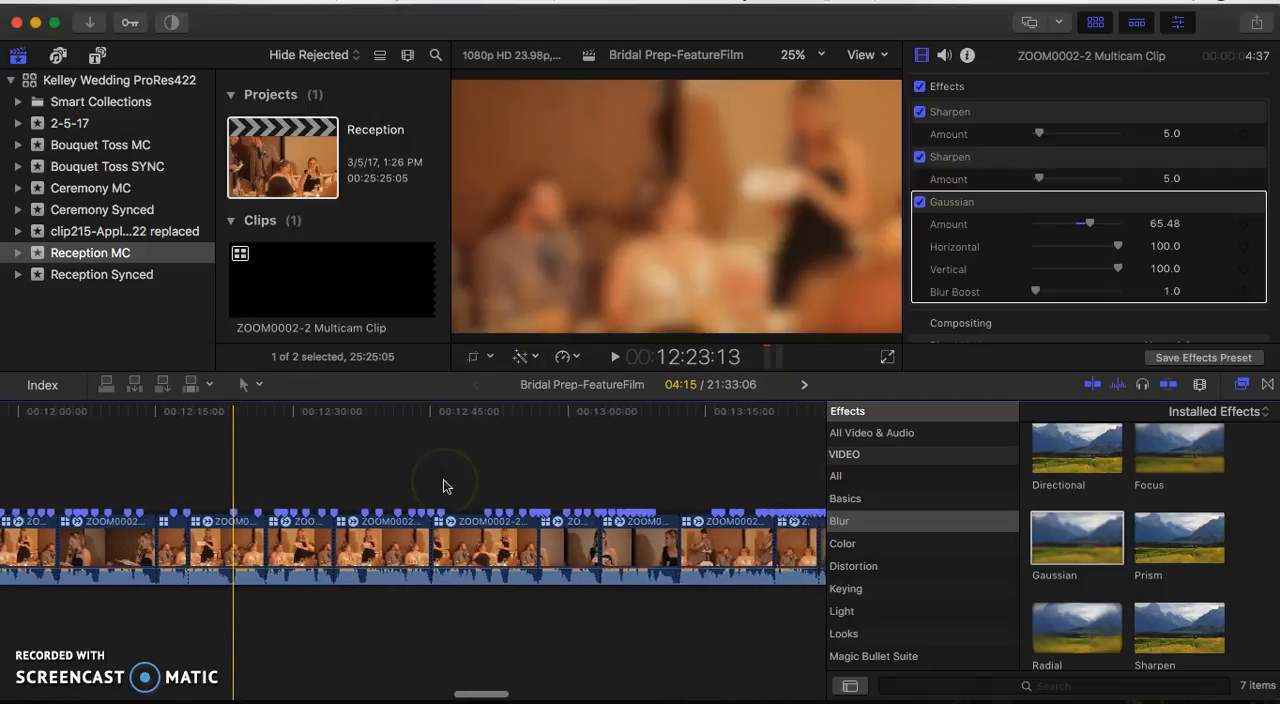
pyautogui.click(539, 487)
pyautogui.press('space')
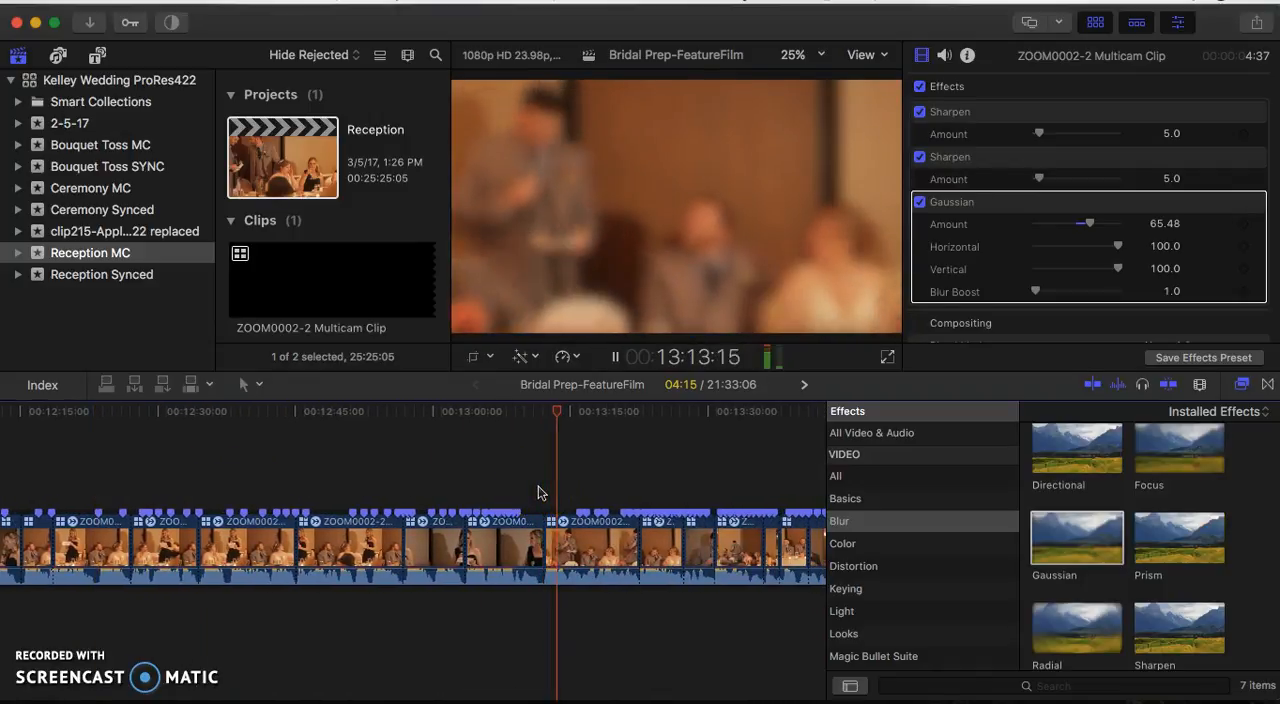
pyautogui.press('XF86AudioRaiseVolume')
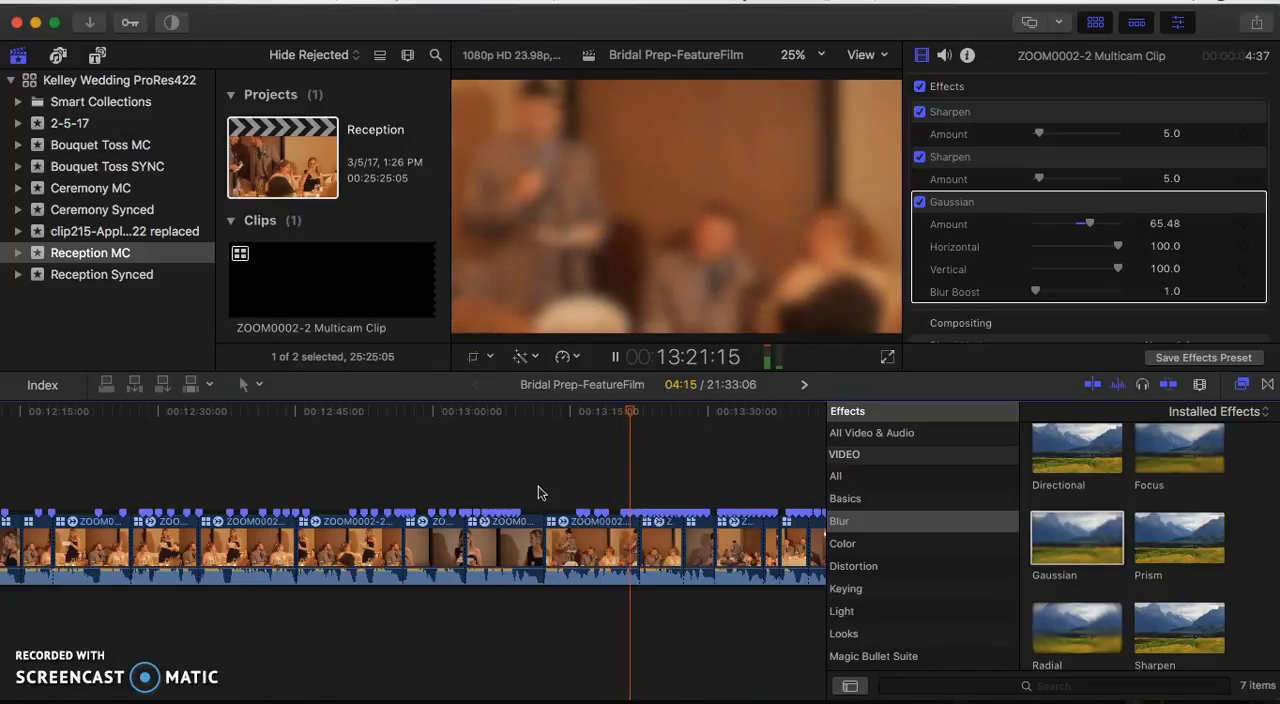
pyautogui.press('space')
# - Move the man's toast clip to directly after the disabled opening clip and play back the new opening
pyautogui.click(588, 548)
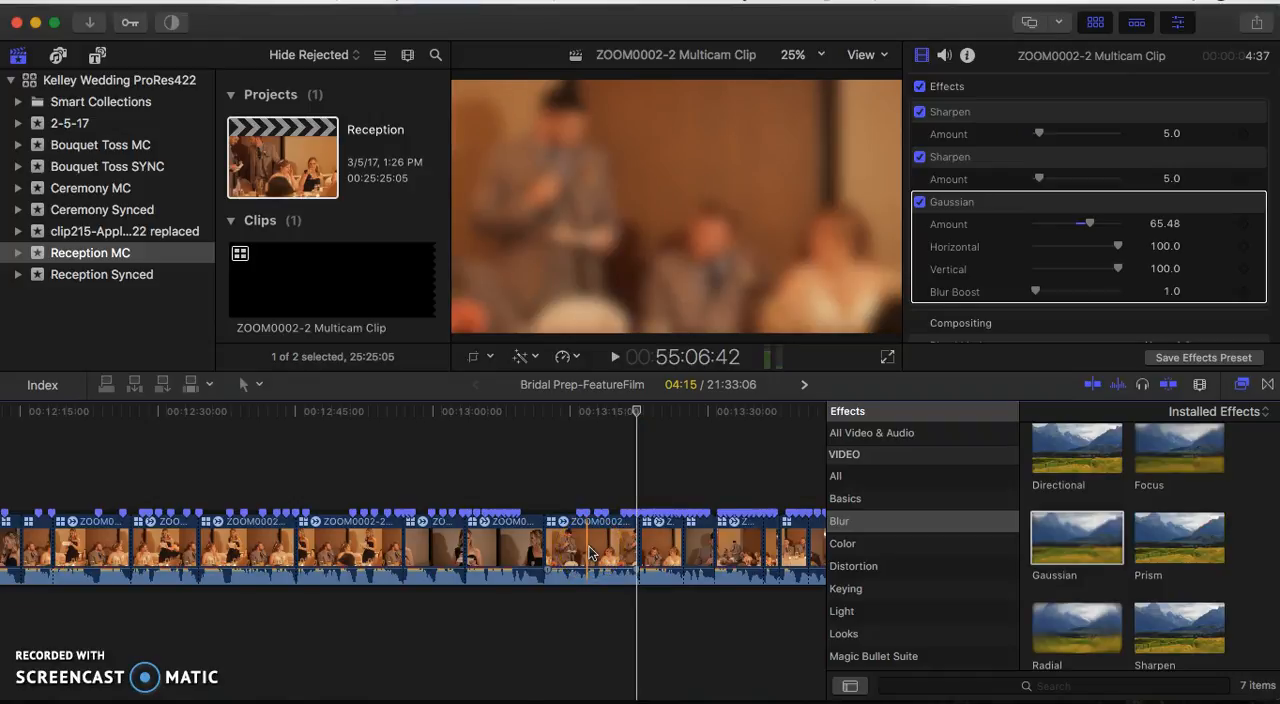
pyautogui.press('super+minus')
pyautogui.moveTo(590, 551); pyautogui.dragTo(196, 540)
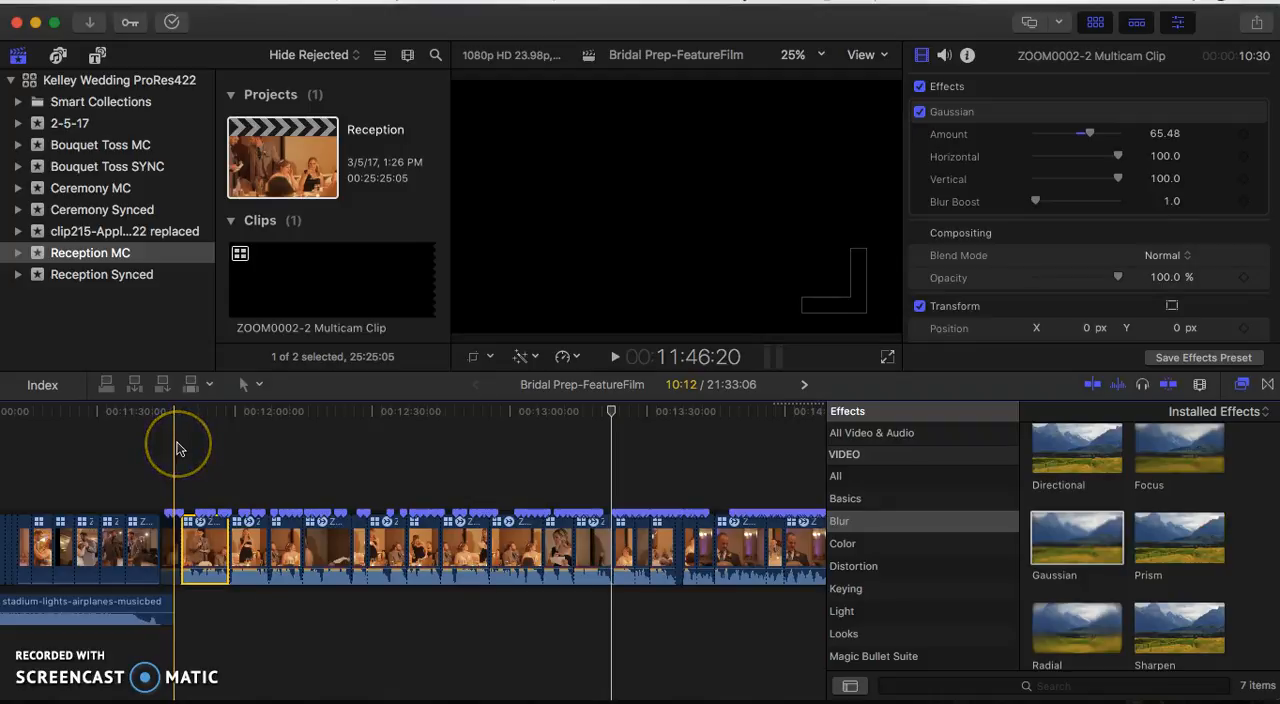
pyautogui.press('space')
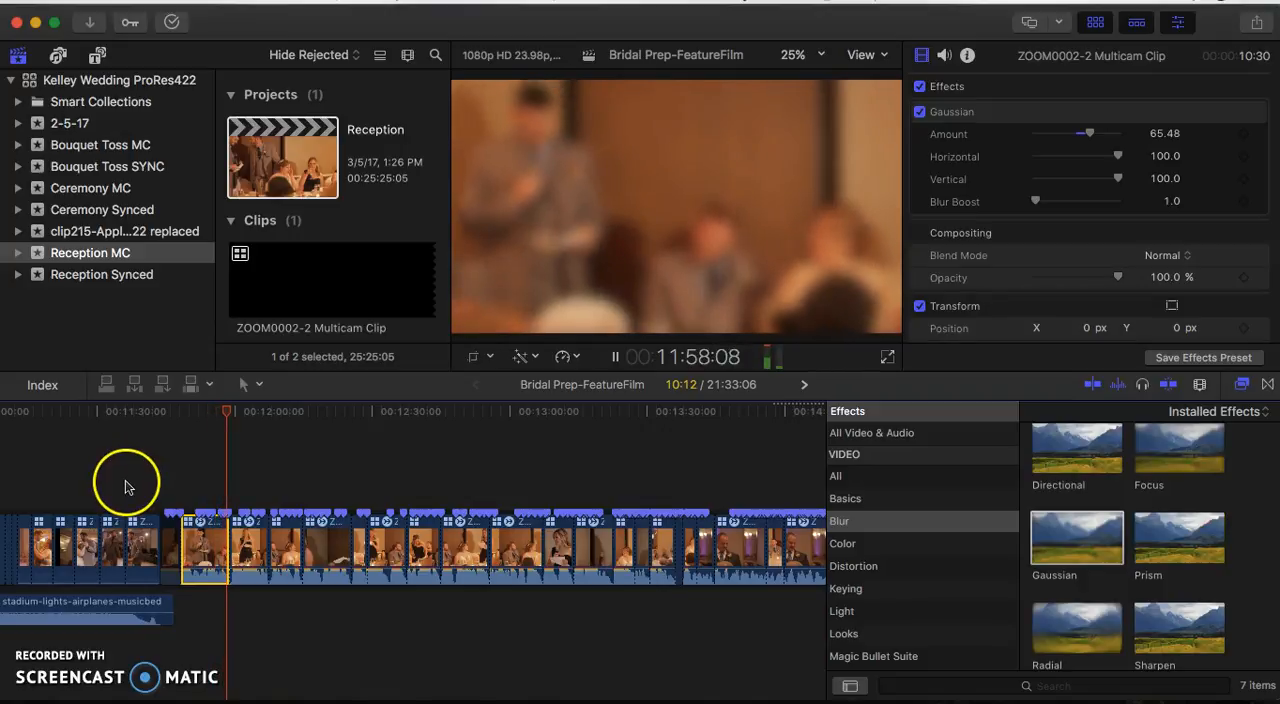
pyautogui.press('space')
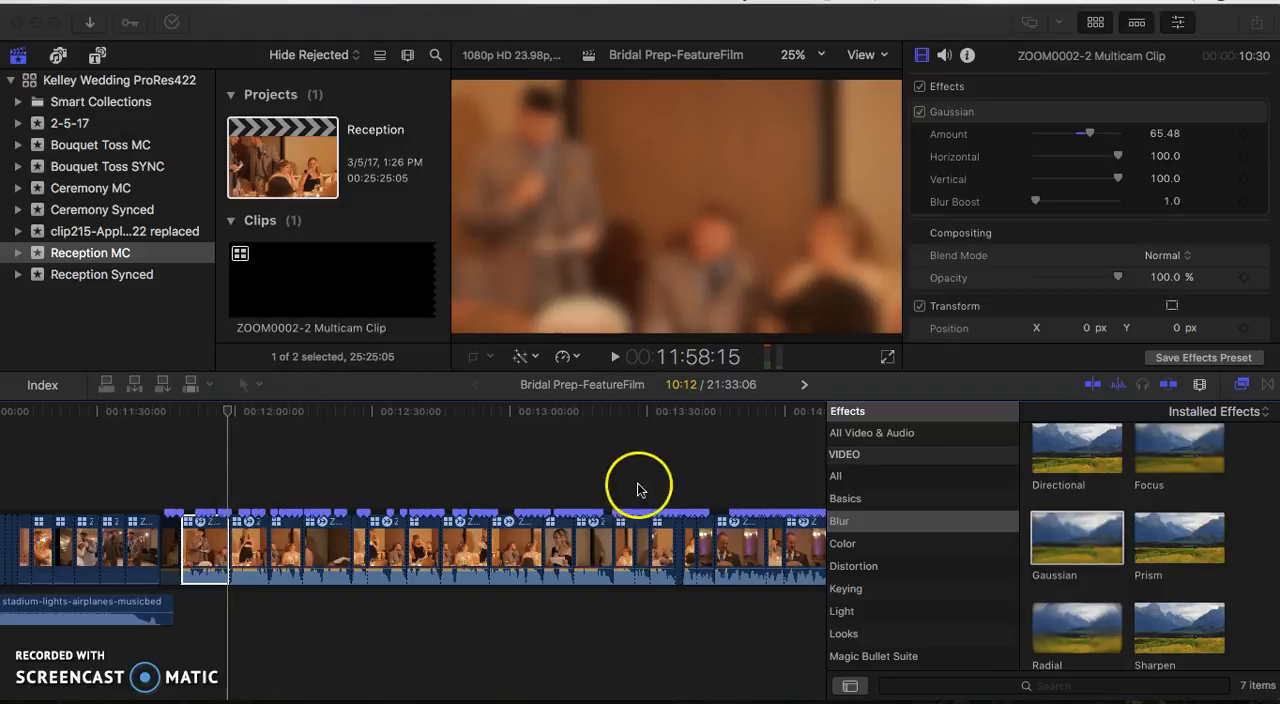
# - Play the footage from about 13:18 and move the next two clips of the man's speech directly behind his relocated clip
pyautogui.click(585, 463)
pyautogui.moveTo(585, 437); pyautogui.dragTo(597, 465)
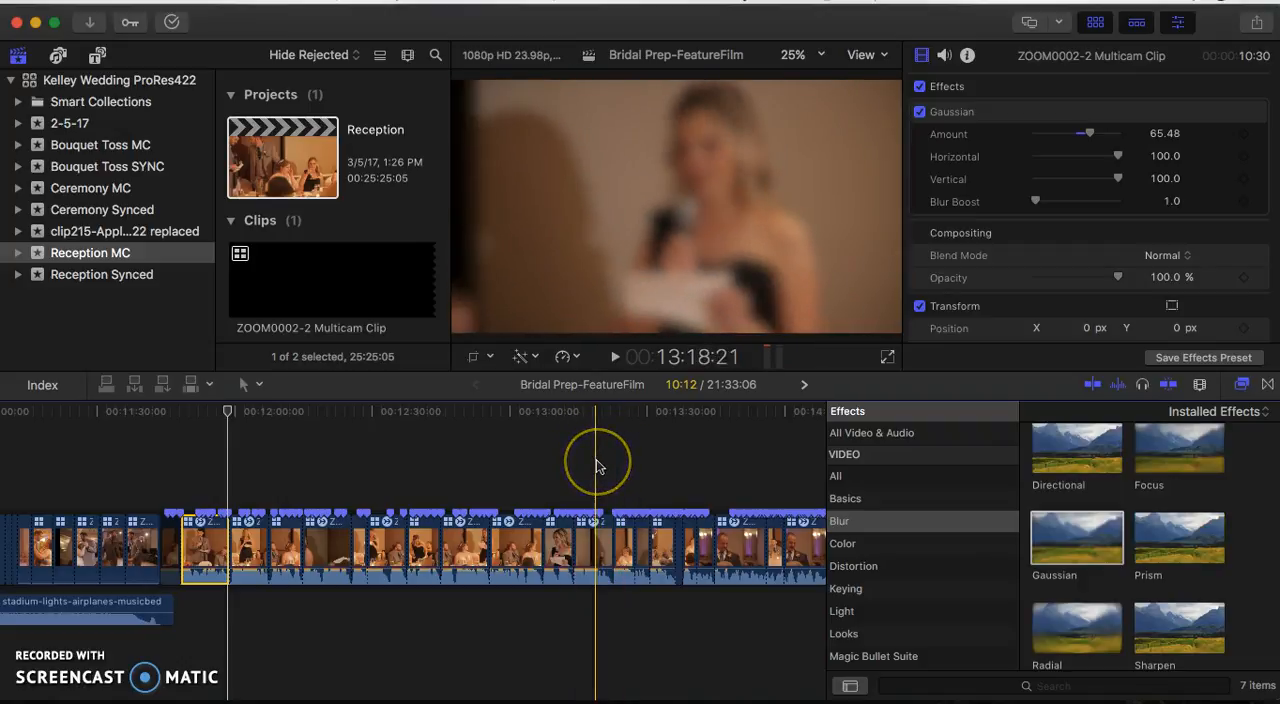
pyautogui.press('space')
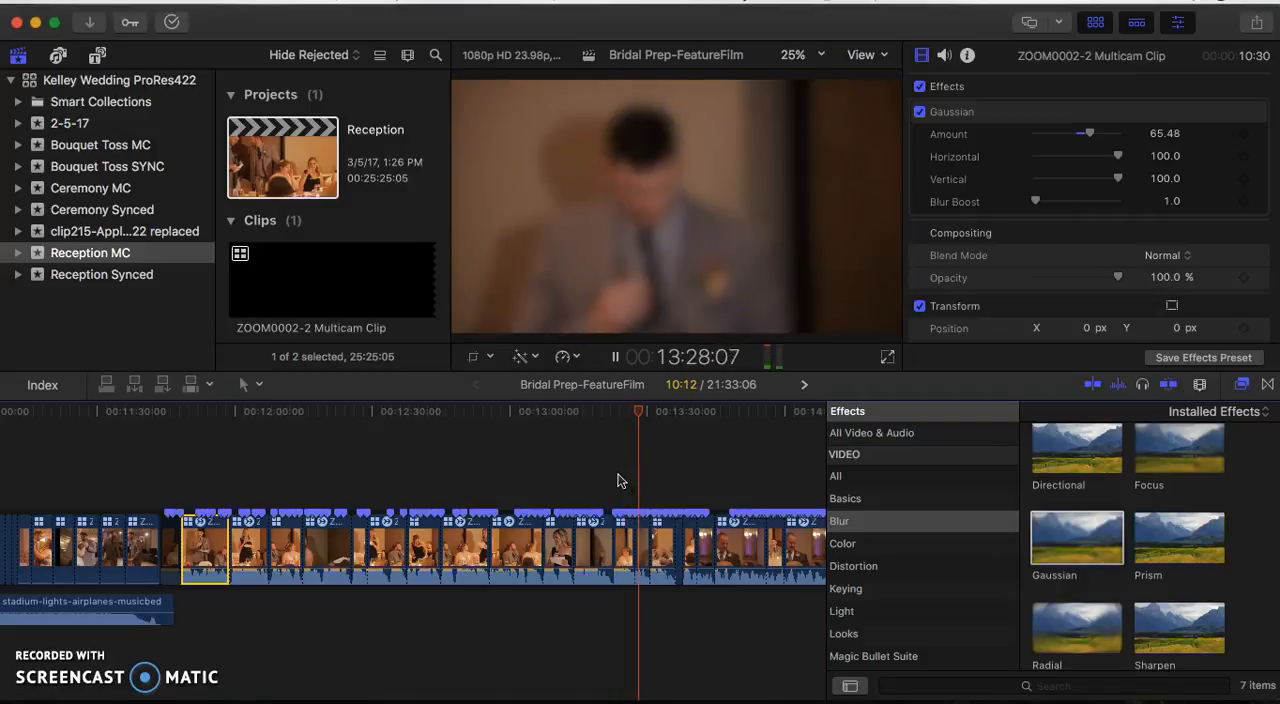
pyautogui.press('space')
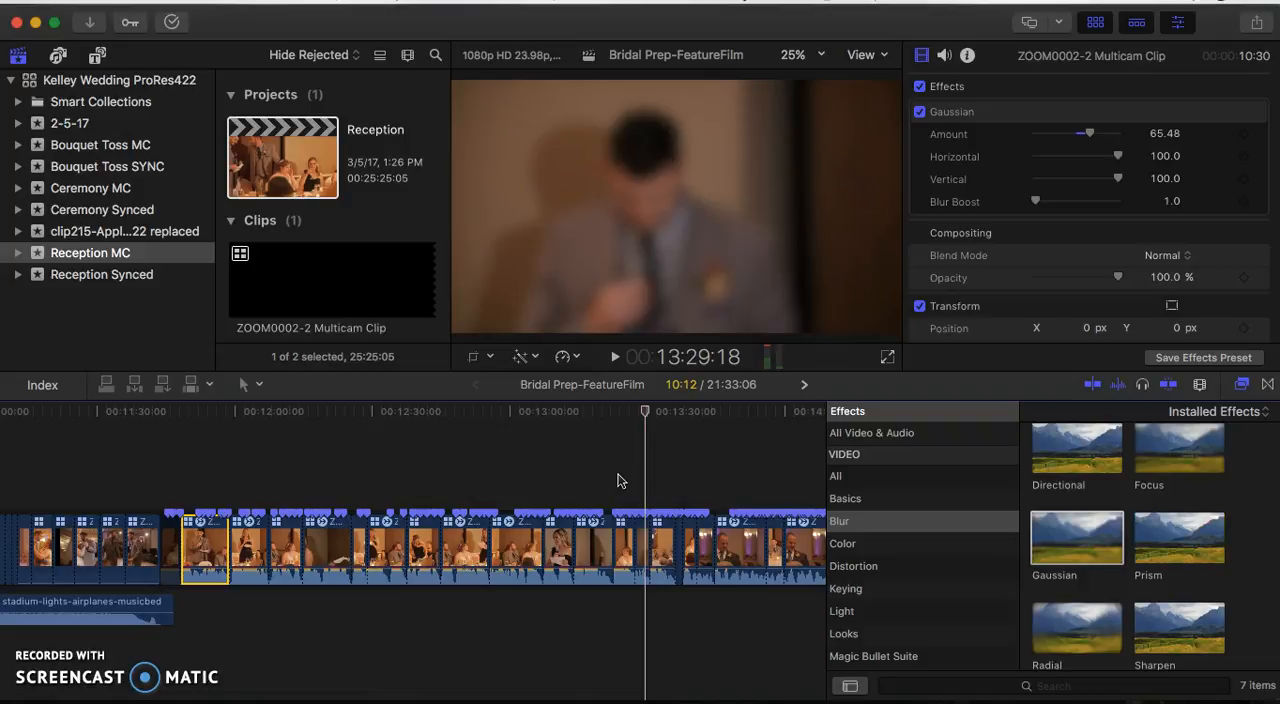
pyautogui.moveTo(622, 487); pyautogui.dragTo(238, 540)
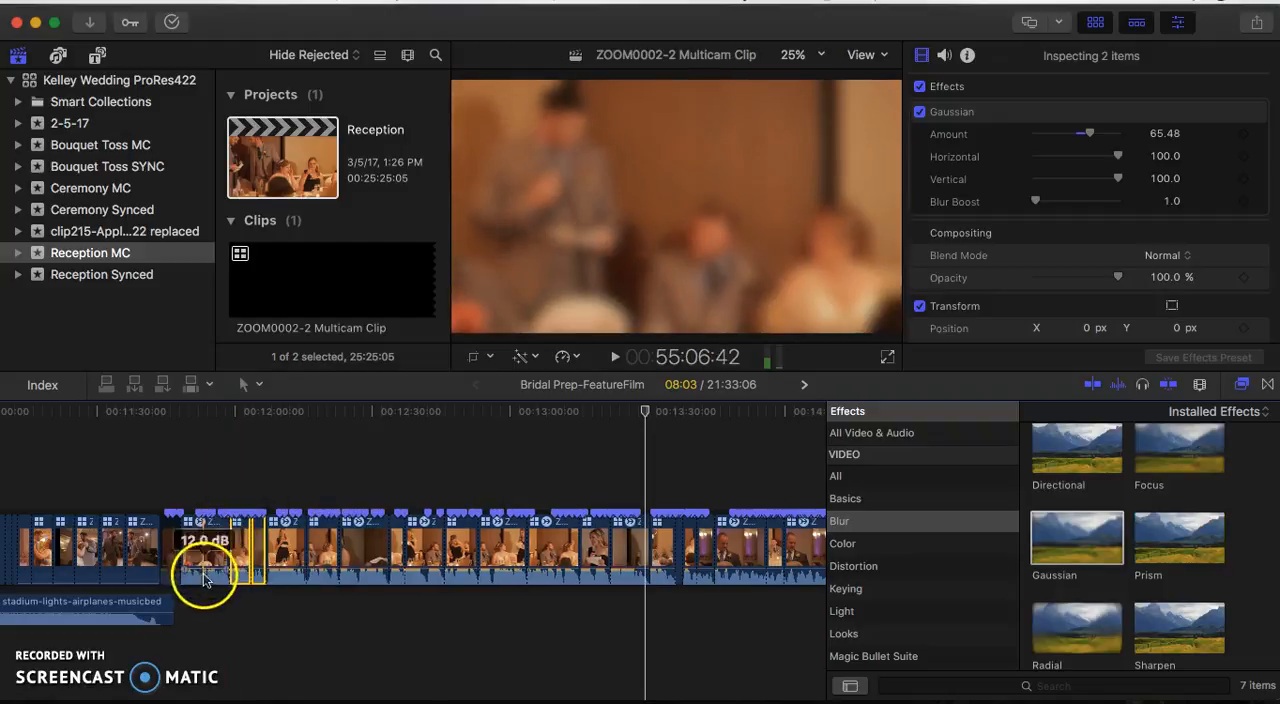
pyautogui.press('super+z')
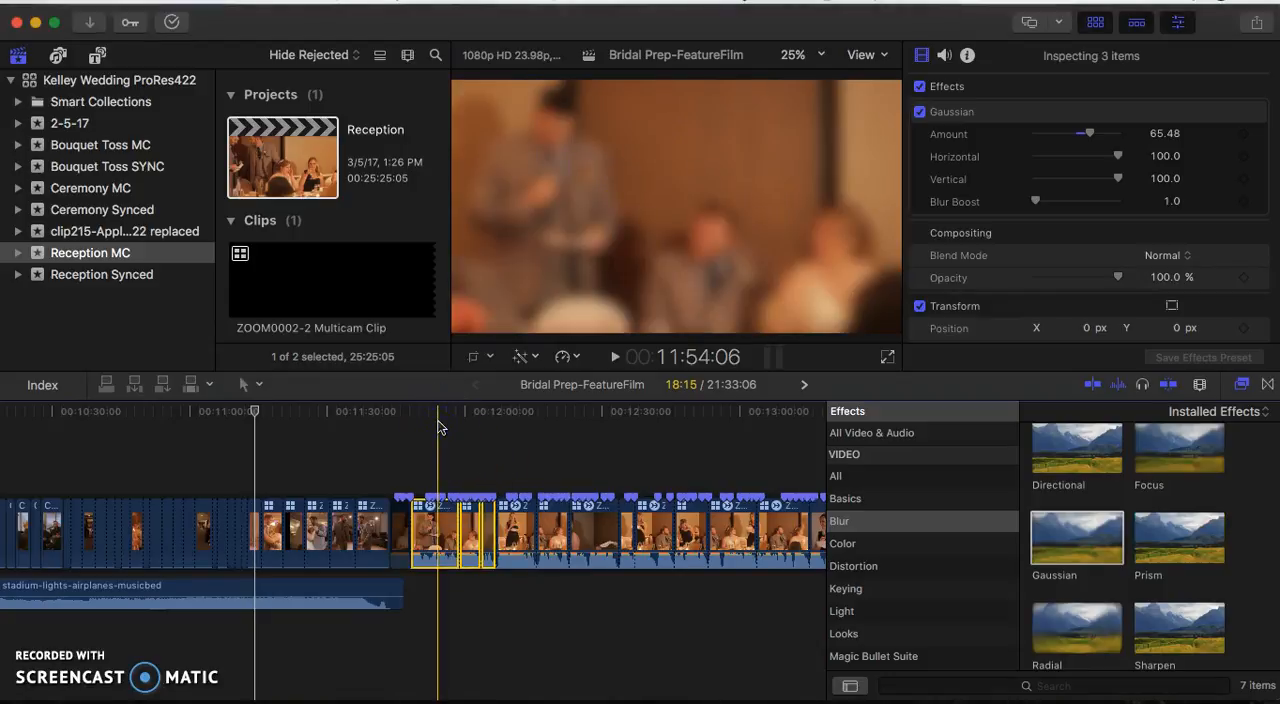
# - Play back the rearranged toast from about 11:54 through the woman's speech to about 12:24
pyautogui.press('space')
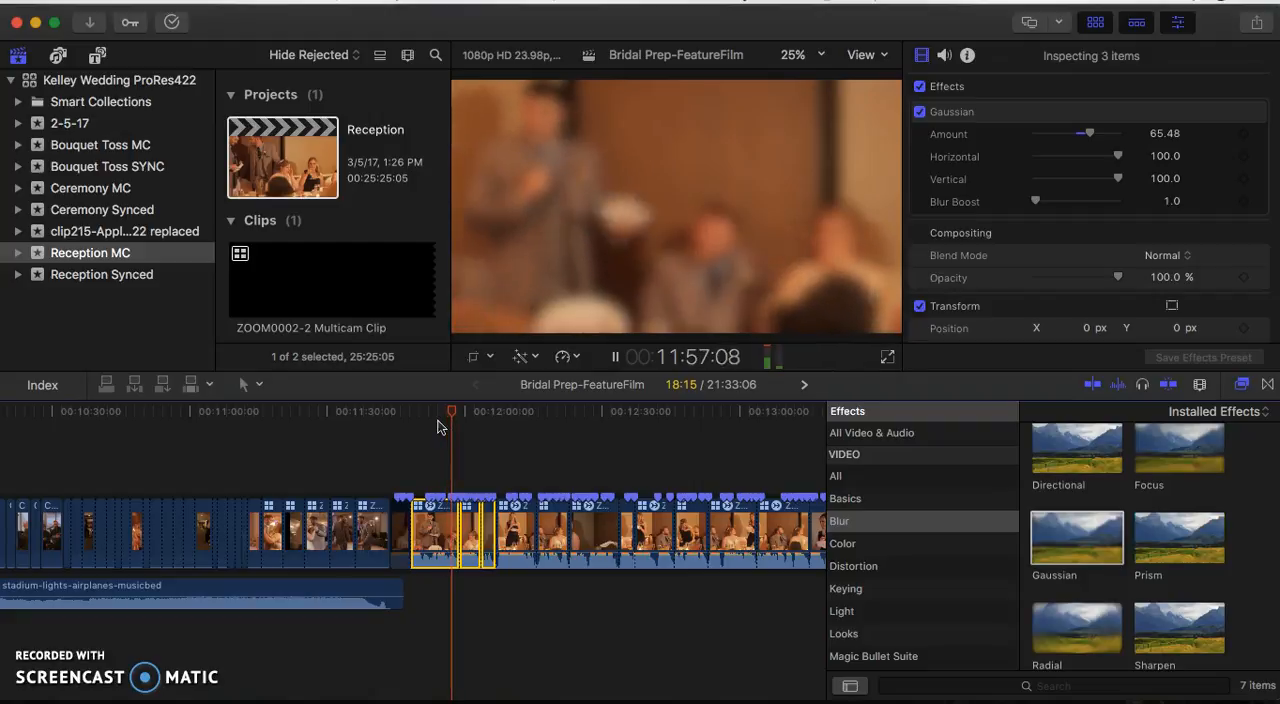
pyautogui.press('space')
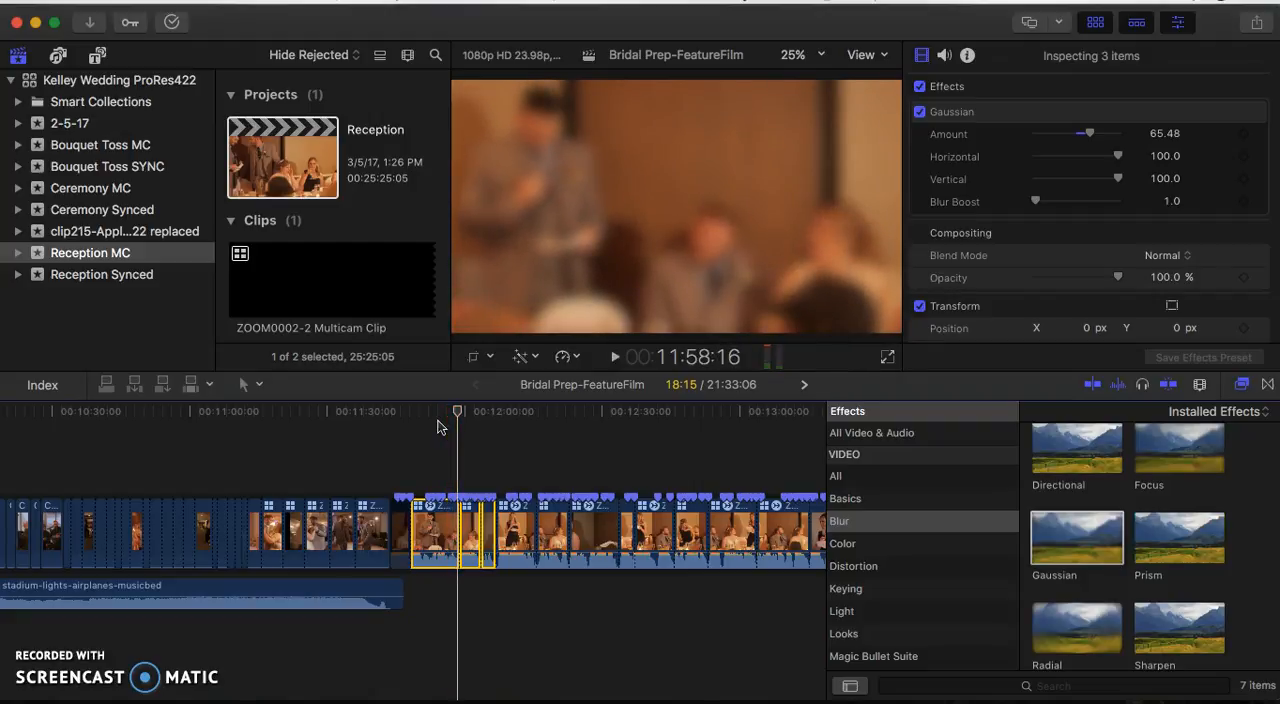
pyautogui.press('space')
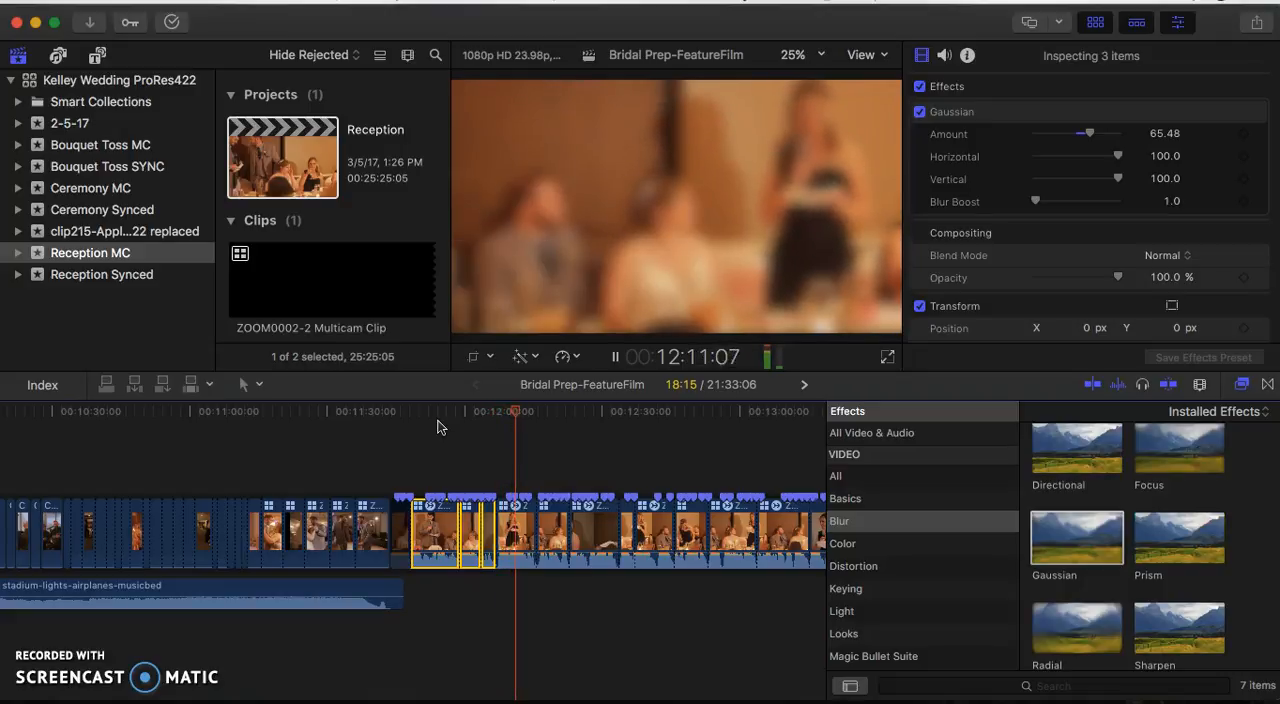
pyautogui.press('space')
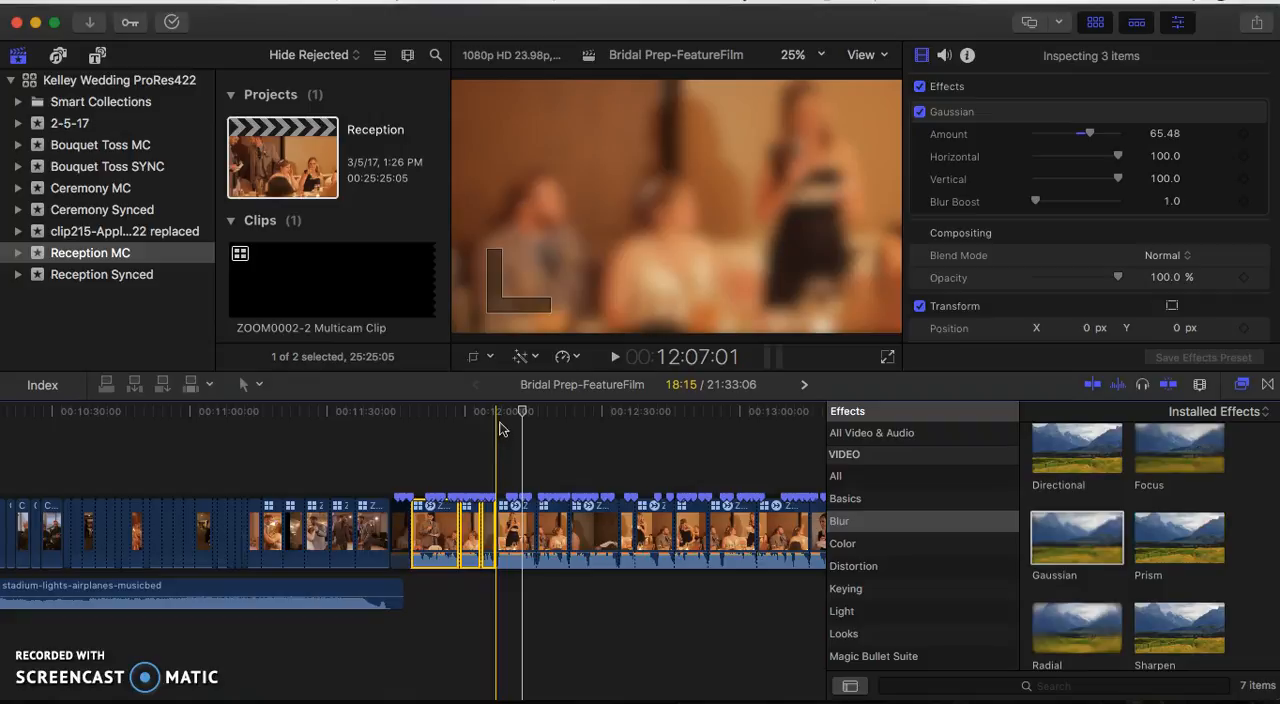
pyautogui.click(521, 412)
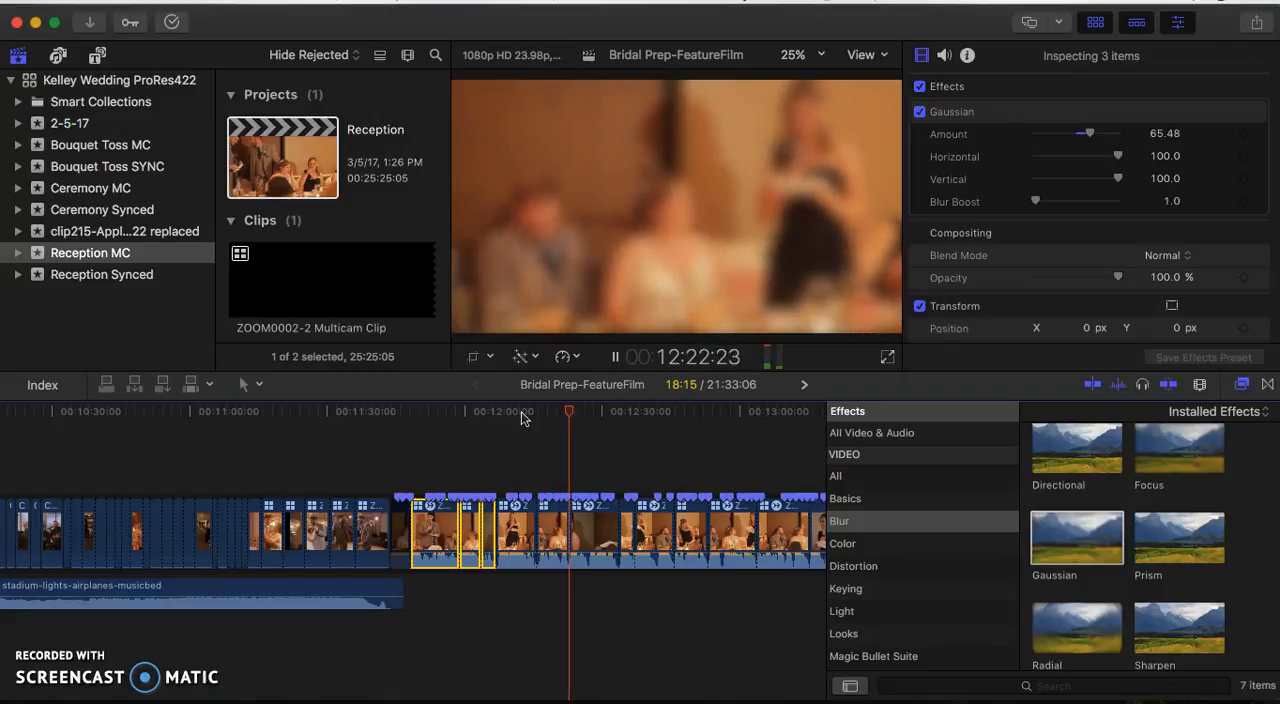
pyautogui.press('space')
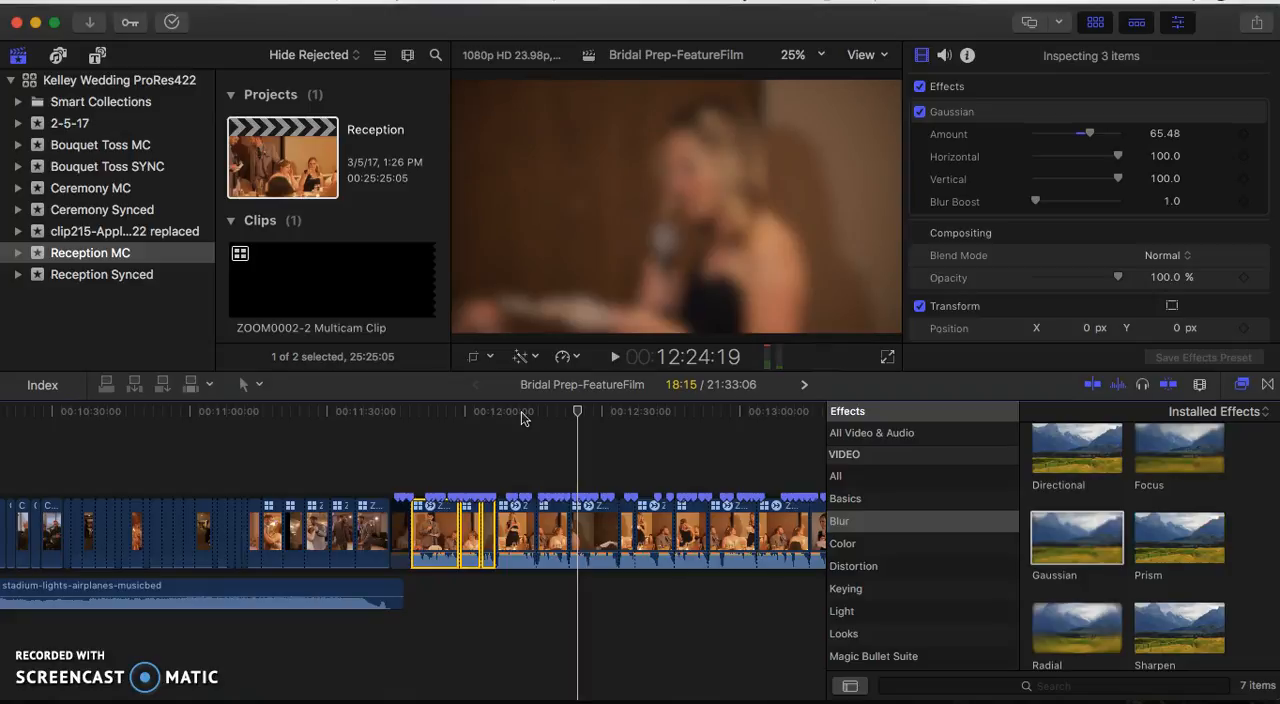
# - Move the clip at about 12:20 to after the woman's close-up footage that follows it, and play the sequence from about 12:09
pyautogui.click(557, 523)
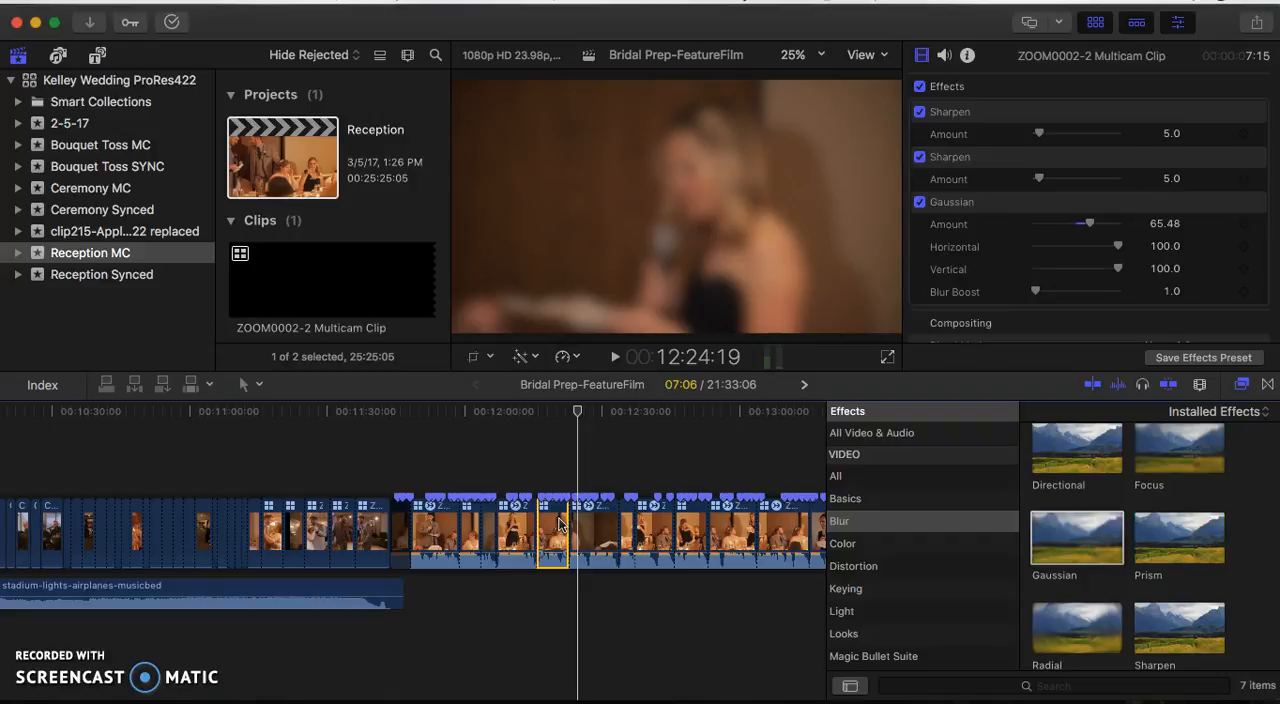
pyautogui.click(557, 523)
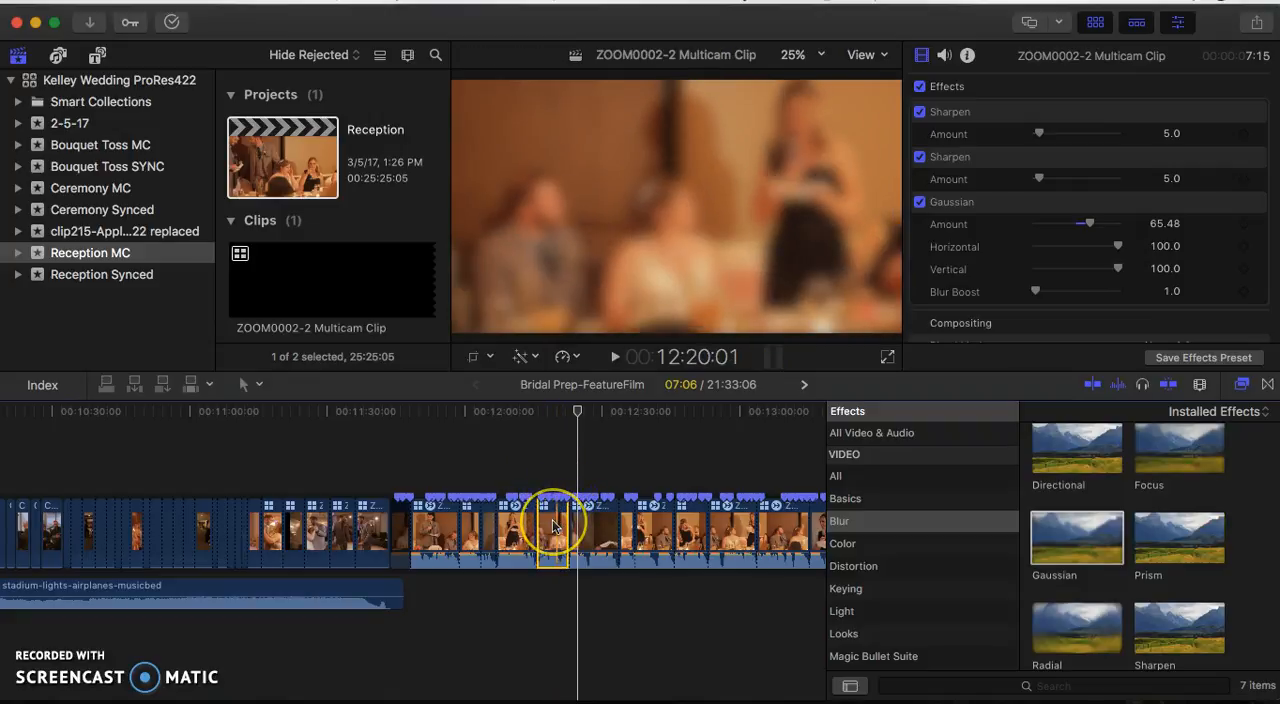
pyautogui.moveTo(553, 527); pyautogui.dragTo(615, 525)
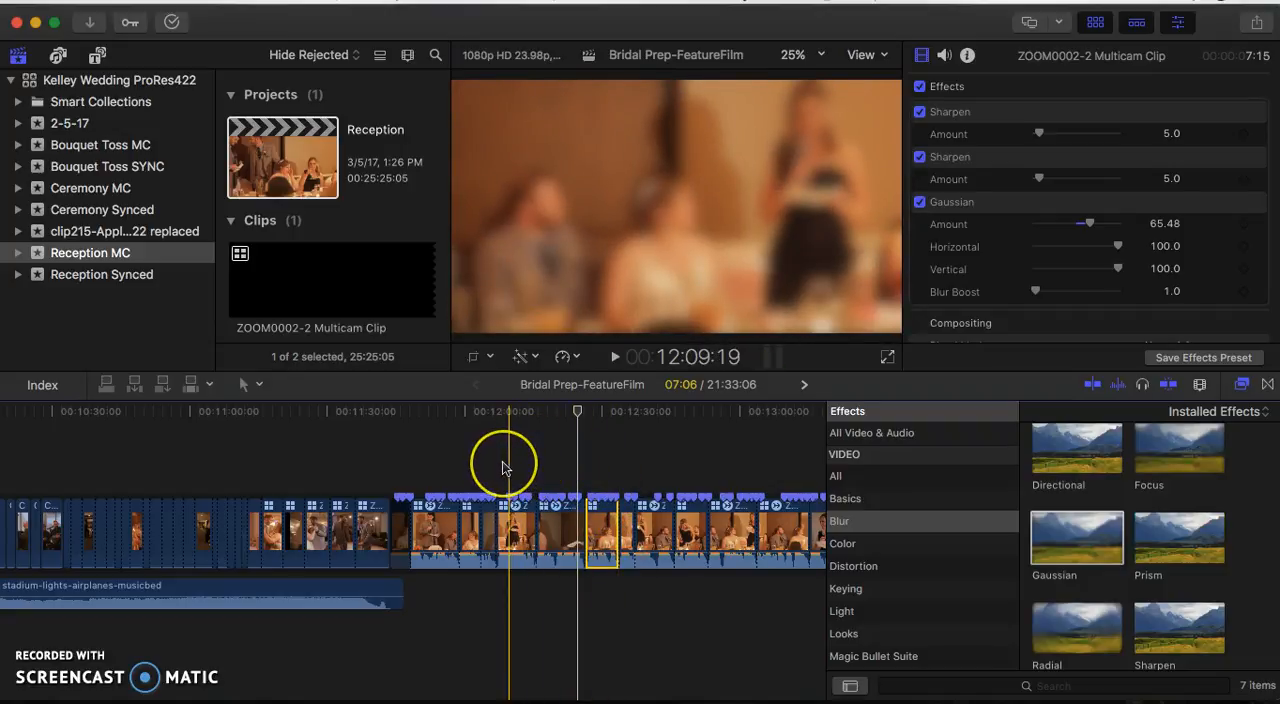
pyautogui.press('space')
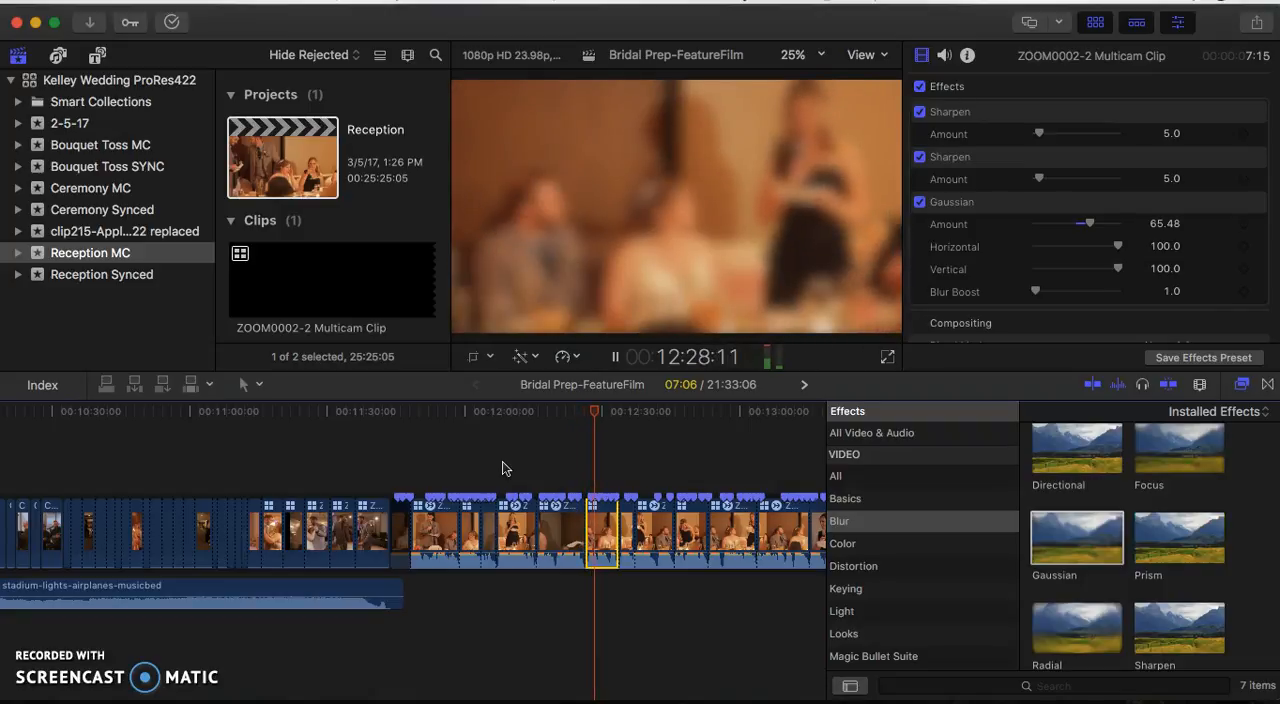
pyautogui.press('space')
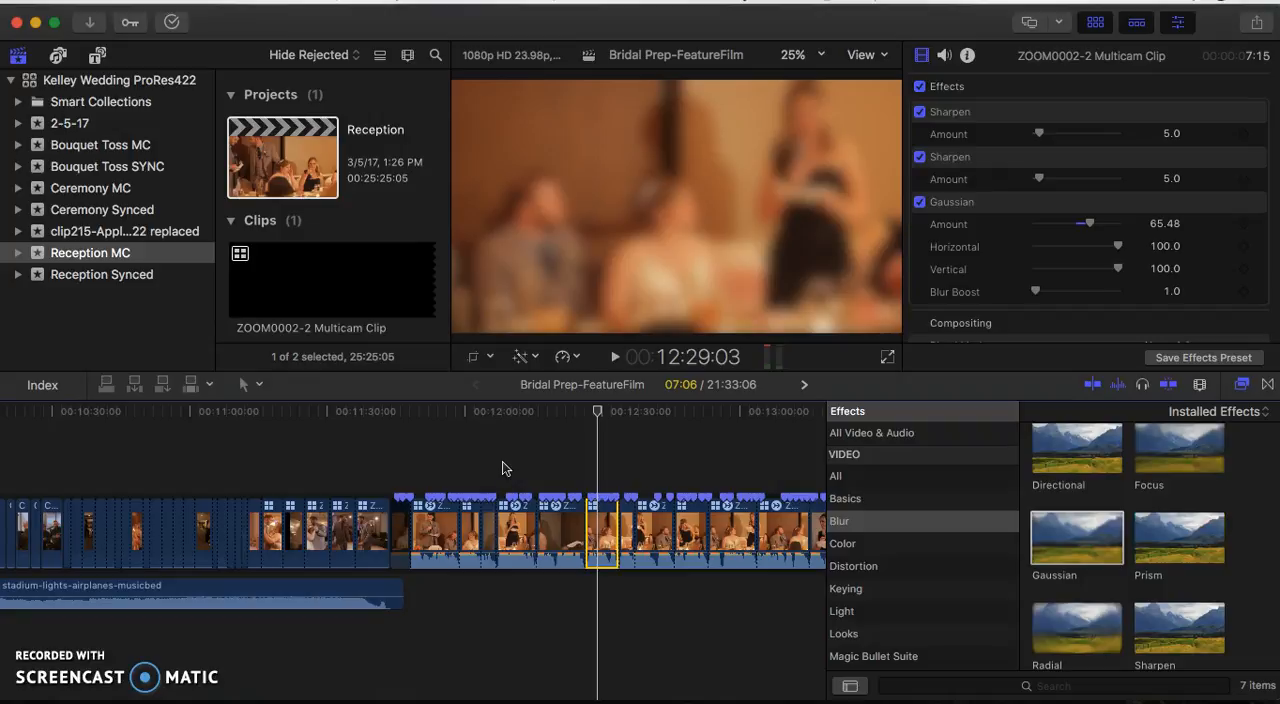
pyautogui.press('space')
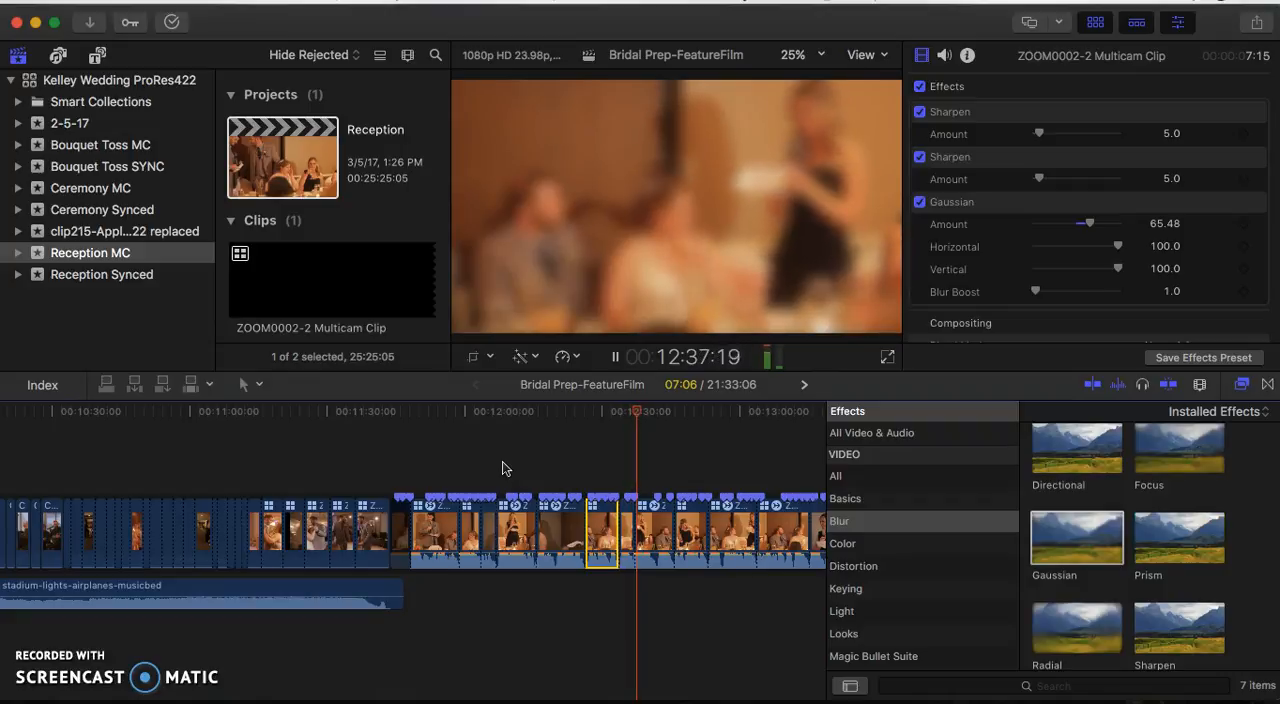
# - Play the woman's speech from about 12:37 to 12:53 and move its three clips starting at about 12:34 to about 12:07
pyautogui.press('space')
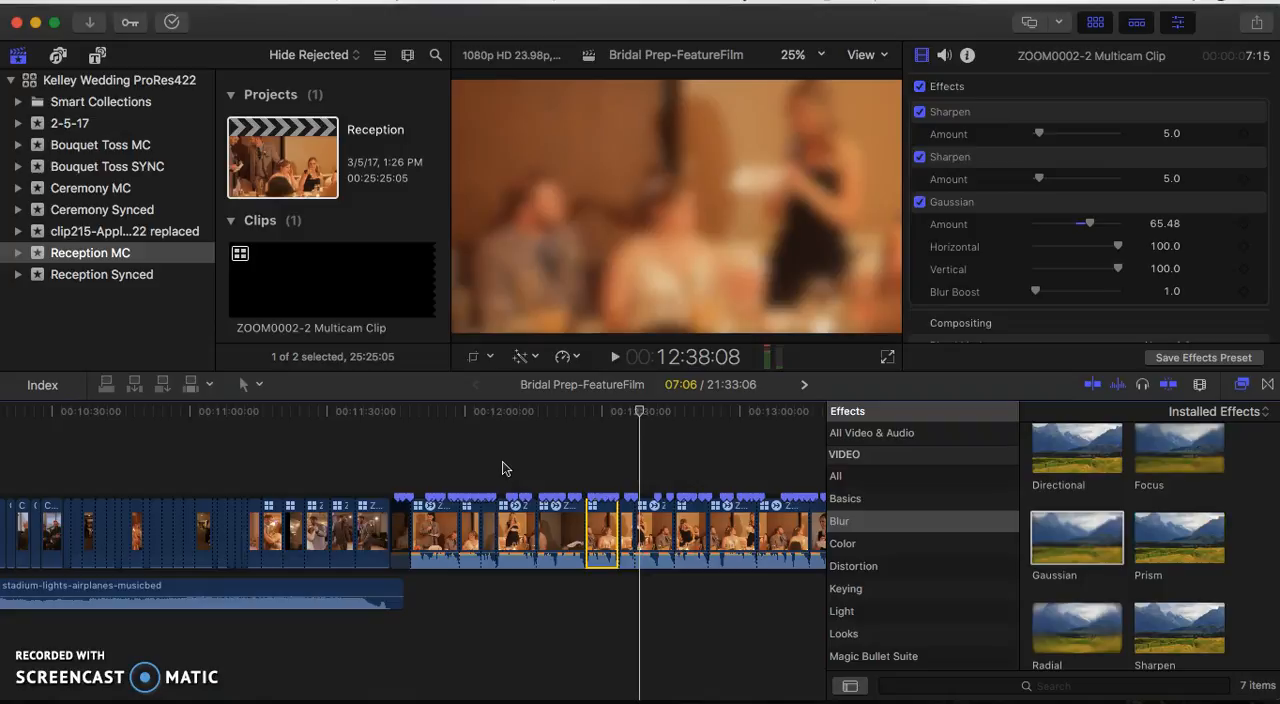
pyautogui.click(625, 480)
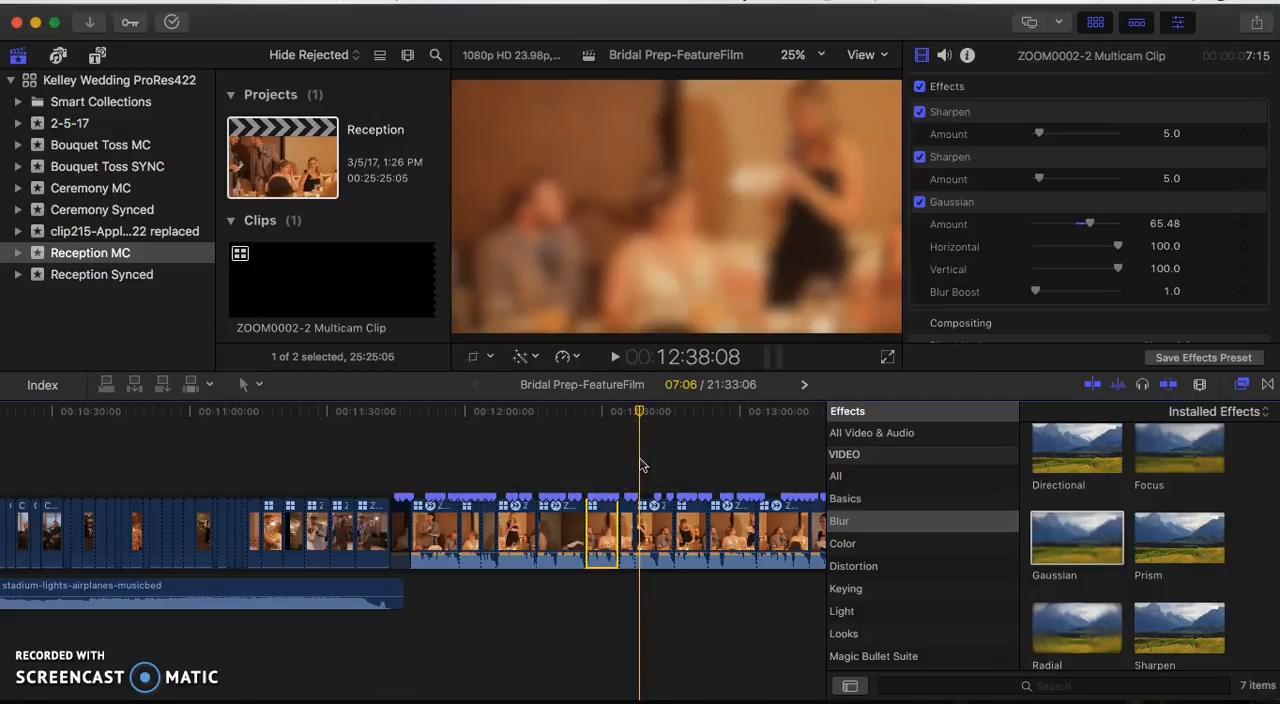
pyautogui.press('space')
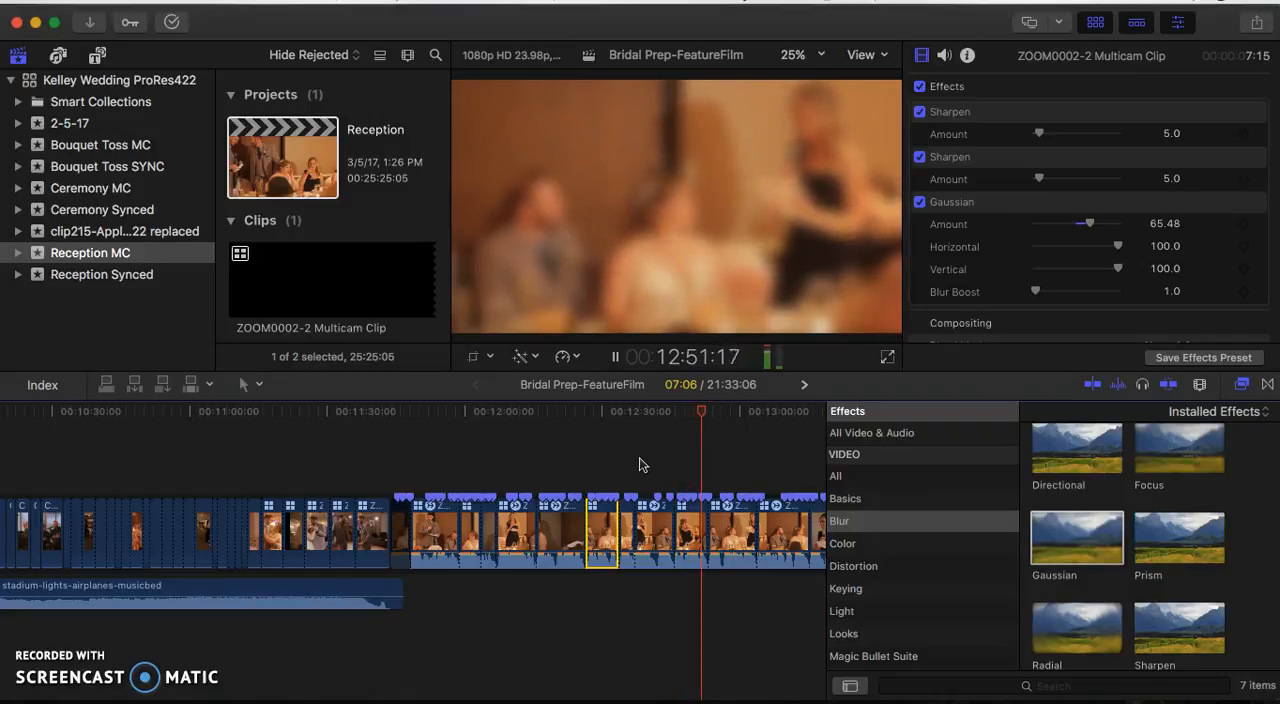
pyautogui.press('space')
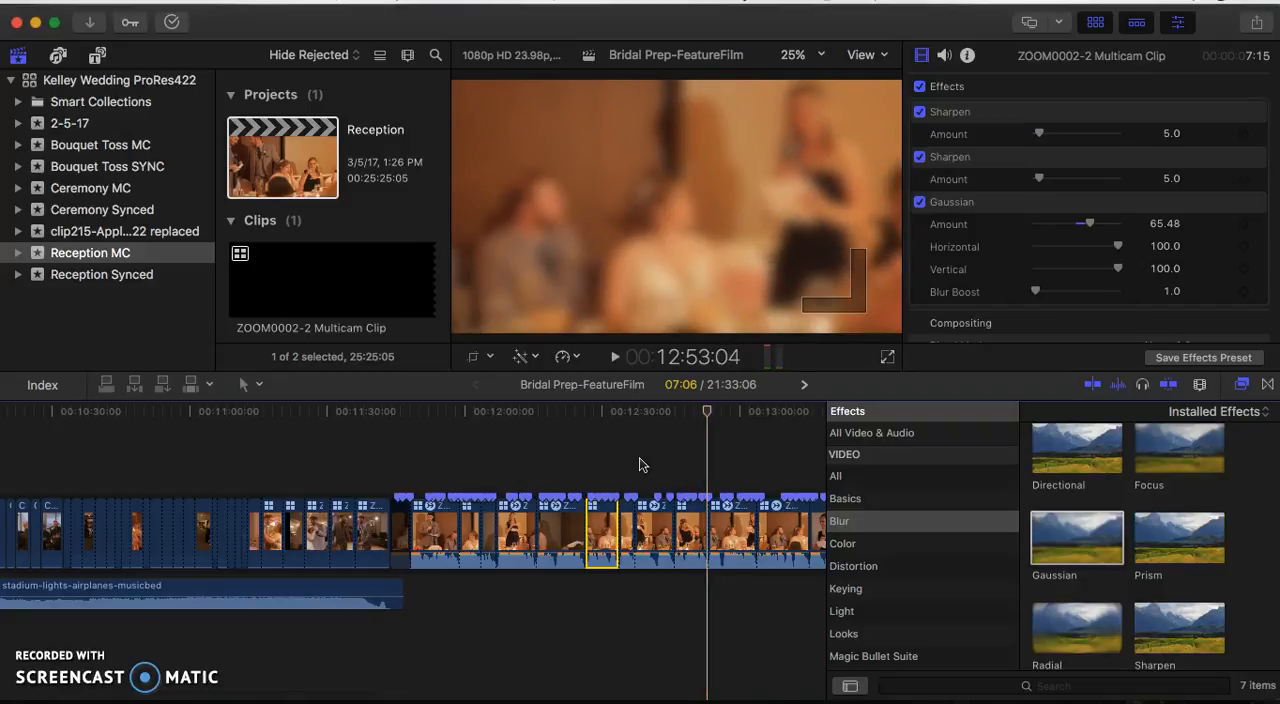
pyautogui.click(628, 490)
pyautogui.moveTo(628, 485); pyautogui.dragTo(512, 516)
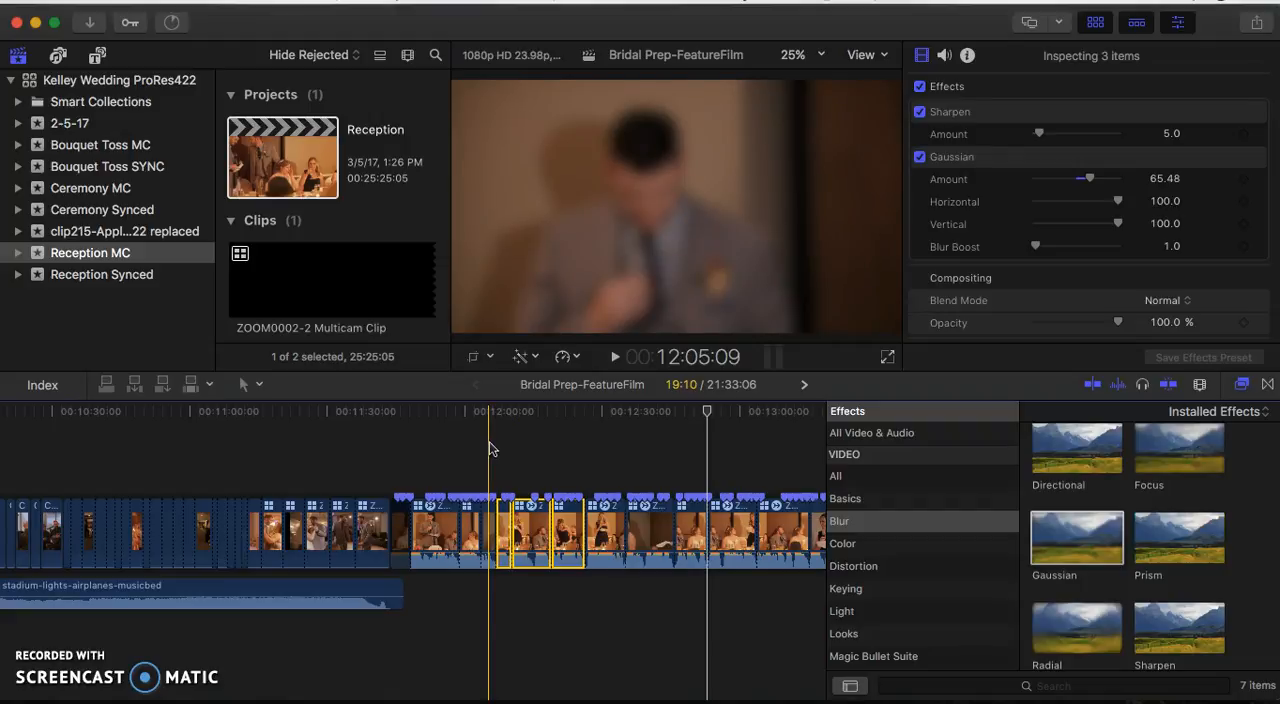
# - Play back the rearranged toast from about 12:07, then review the woman's remaining speech from about 12:26 through 12:56 and beyond
pyautogui.click(501, 521)
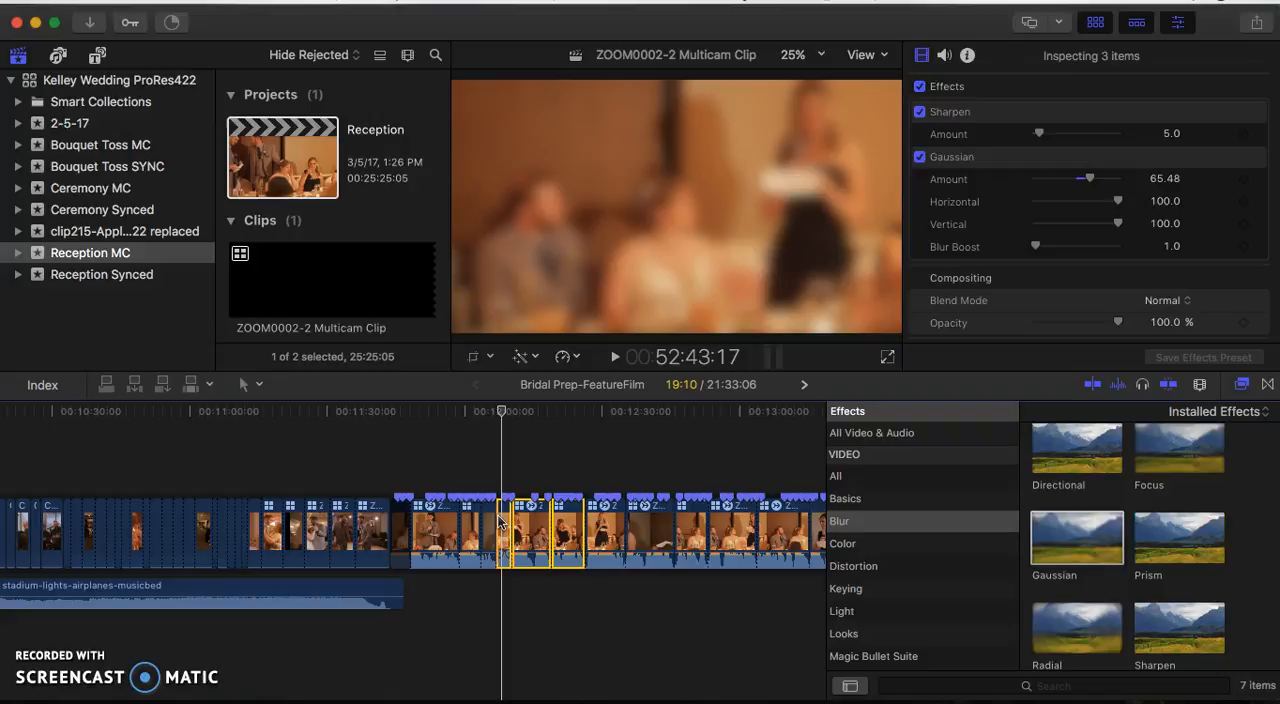
pyautogui.press('space')
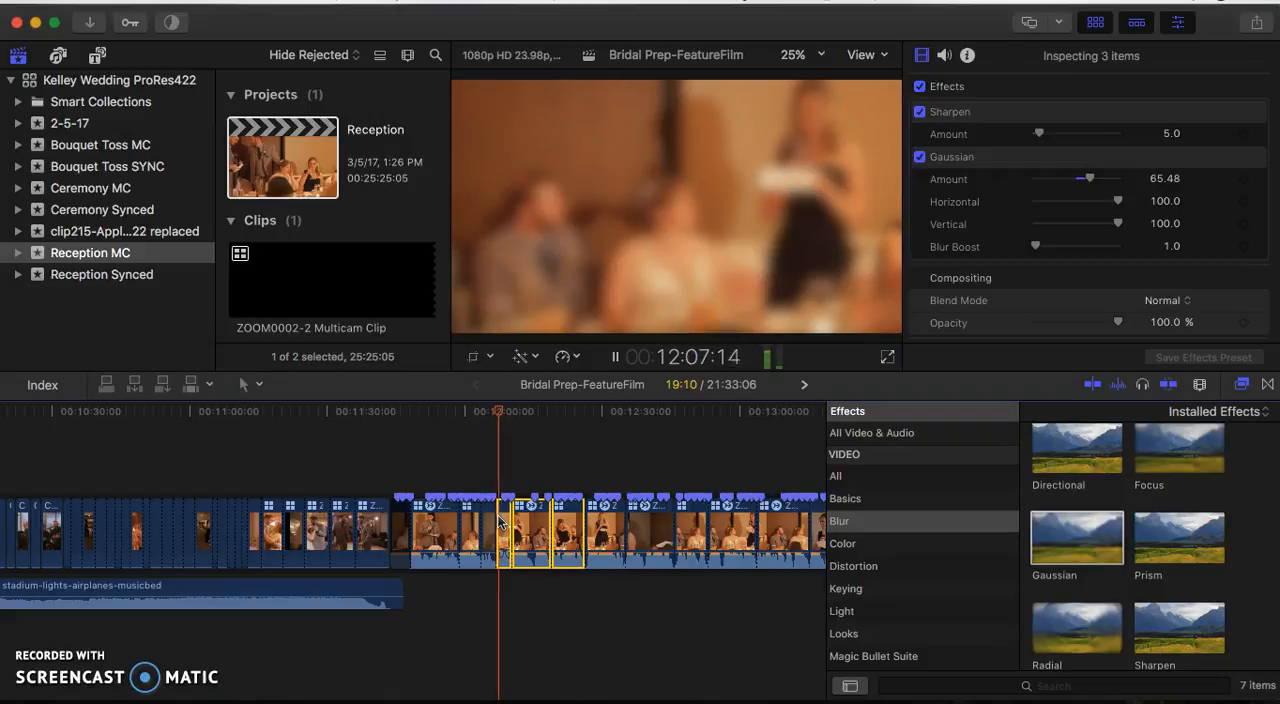
pyautogui.moveTo(500, 522); pyautogui.dragTo(430, 512)
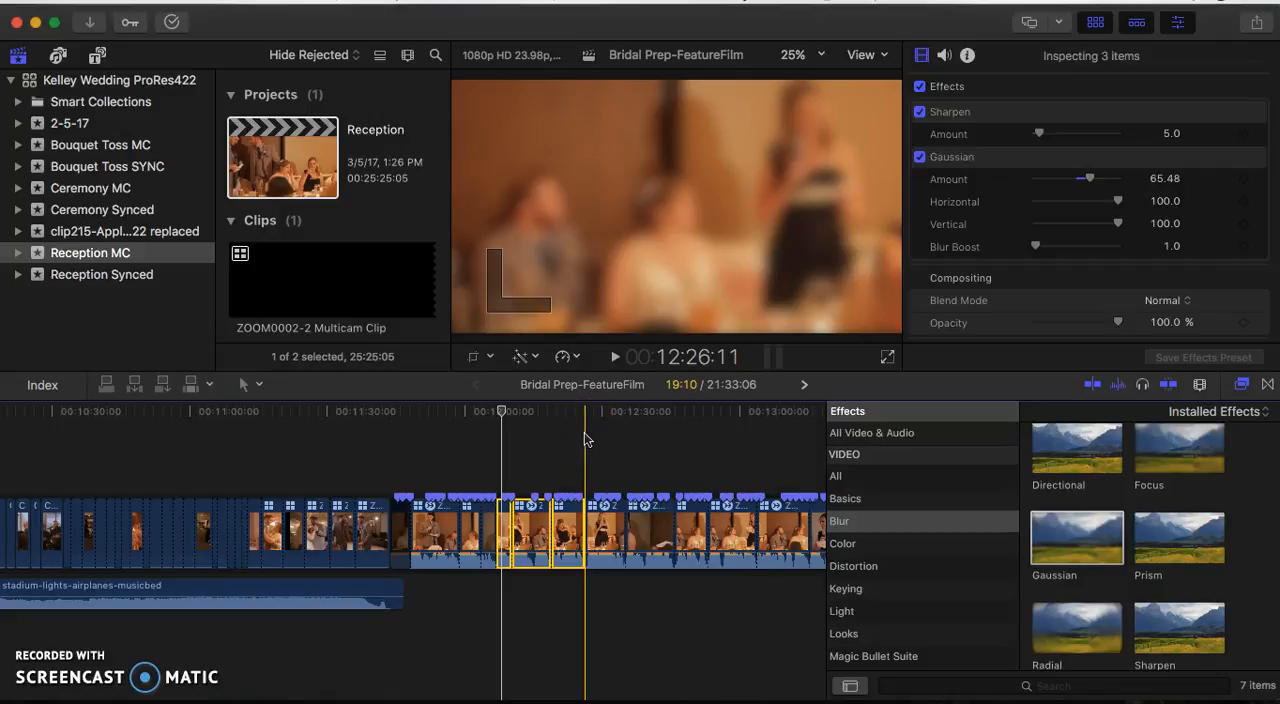
pyautogui.press('space')
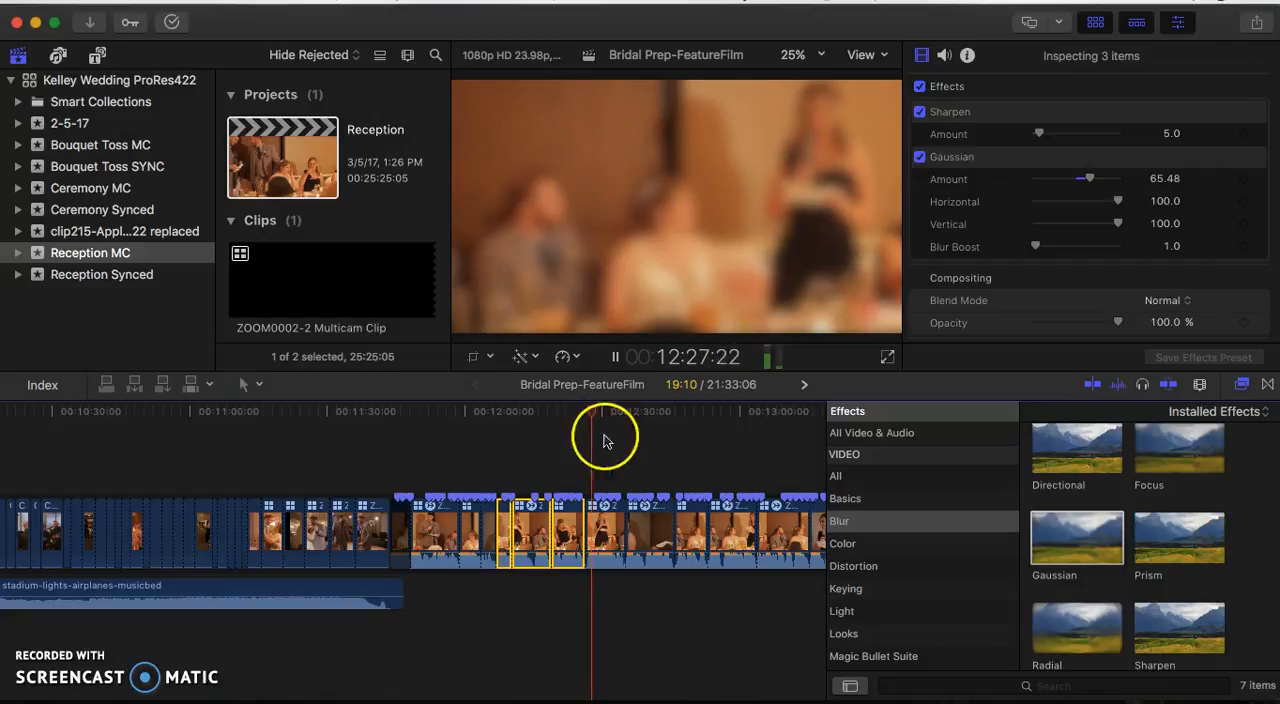
pyautogui.press('space')
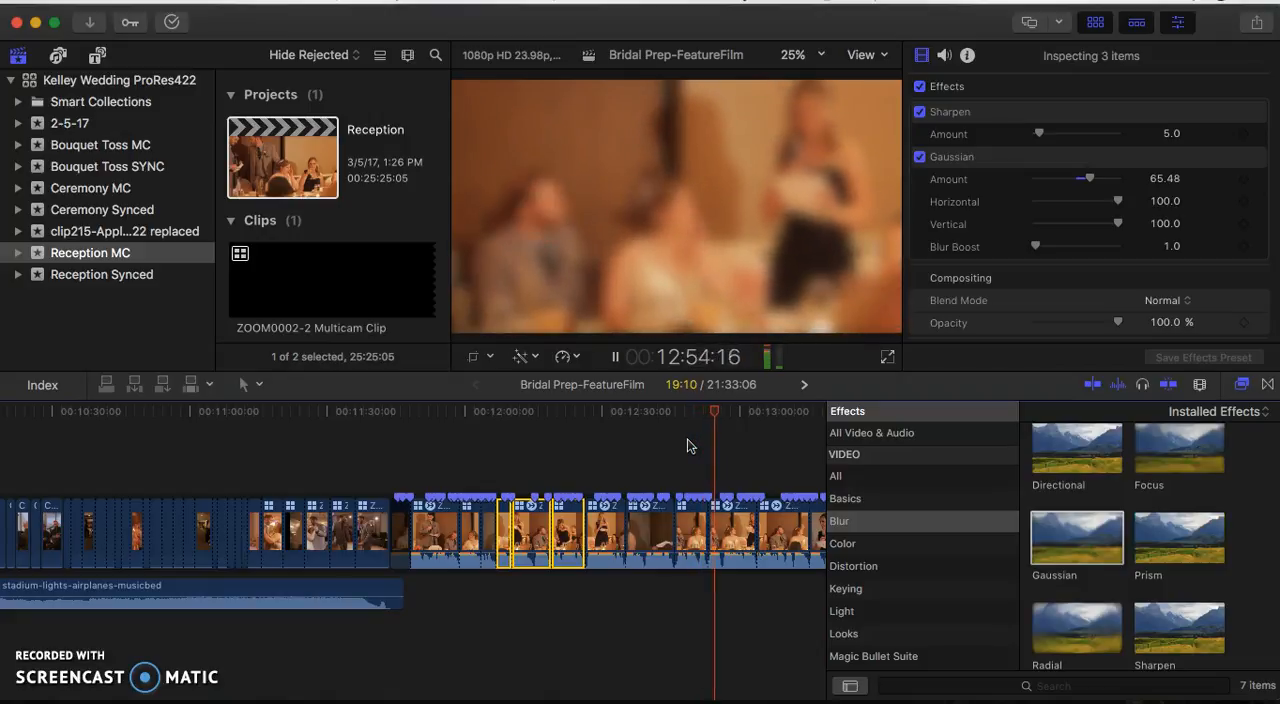
pyautogui.hscroll(3, 687, 446)
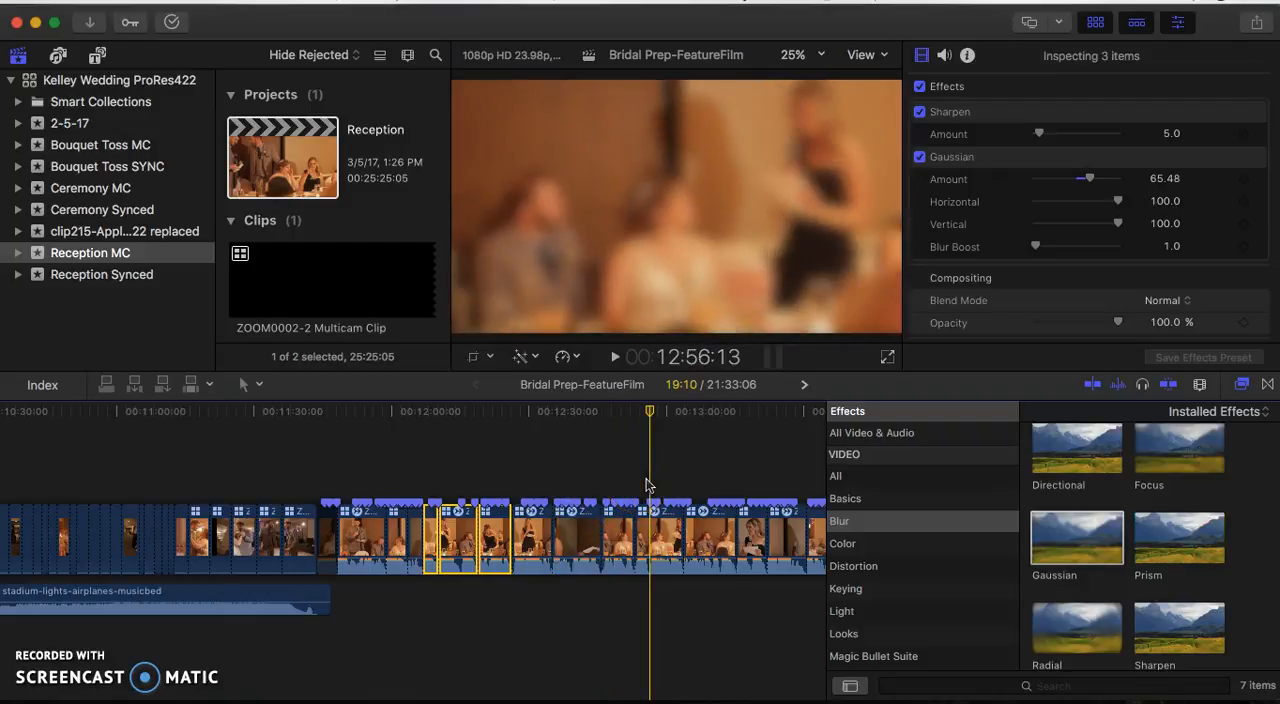
pyautogui.press('space')
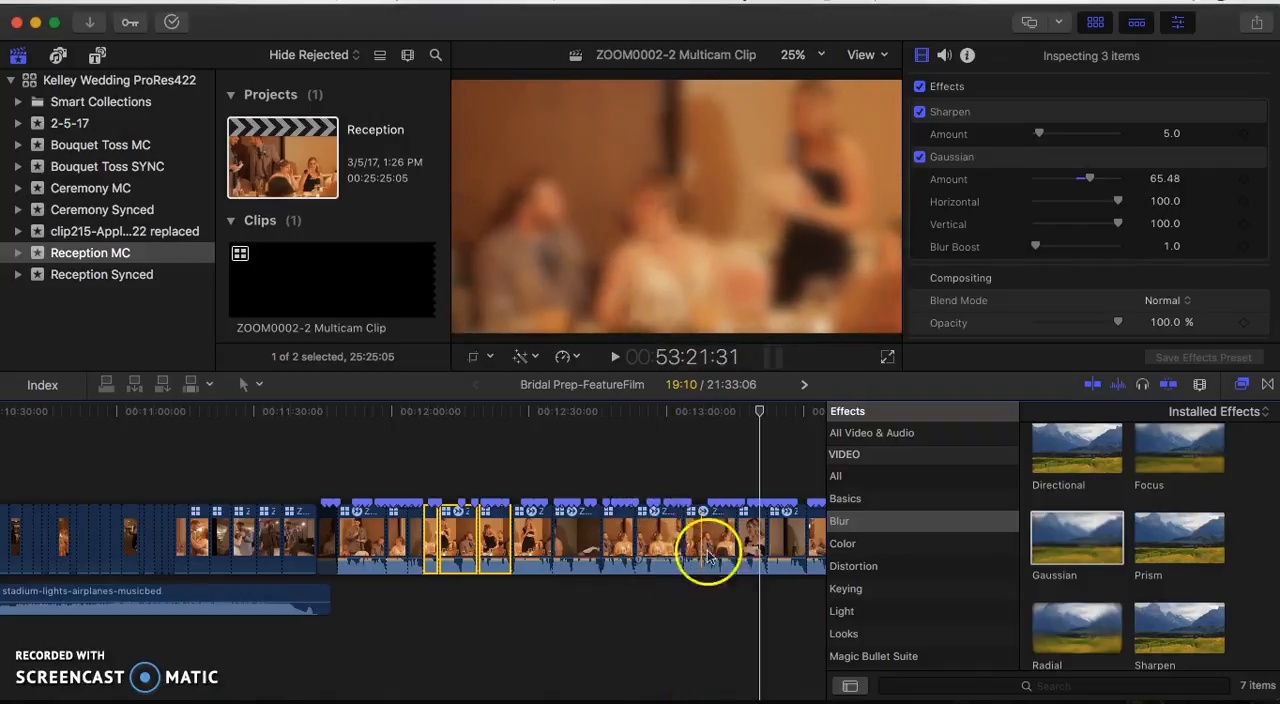
# - Play the man's footage from about 13:31 to 13:40 and move its first two clips to about 12:19, between the woman's clips
pyautogui.hscroll(3, 676, 537)
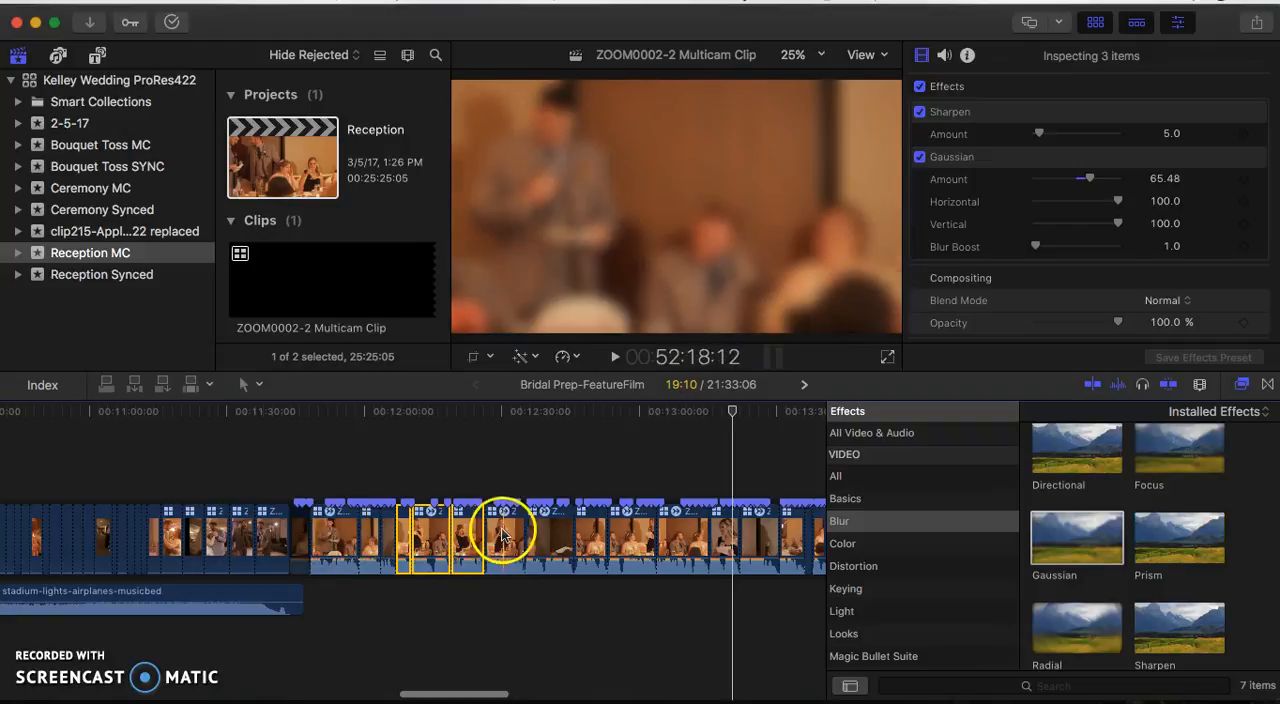
pyautogui.hscroll(8, 563, 535)
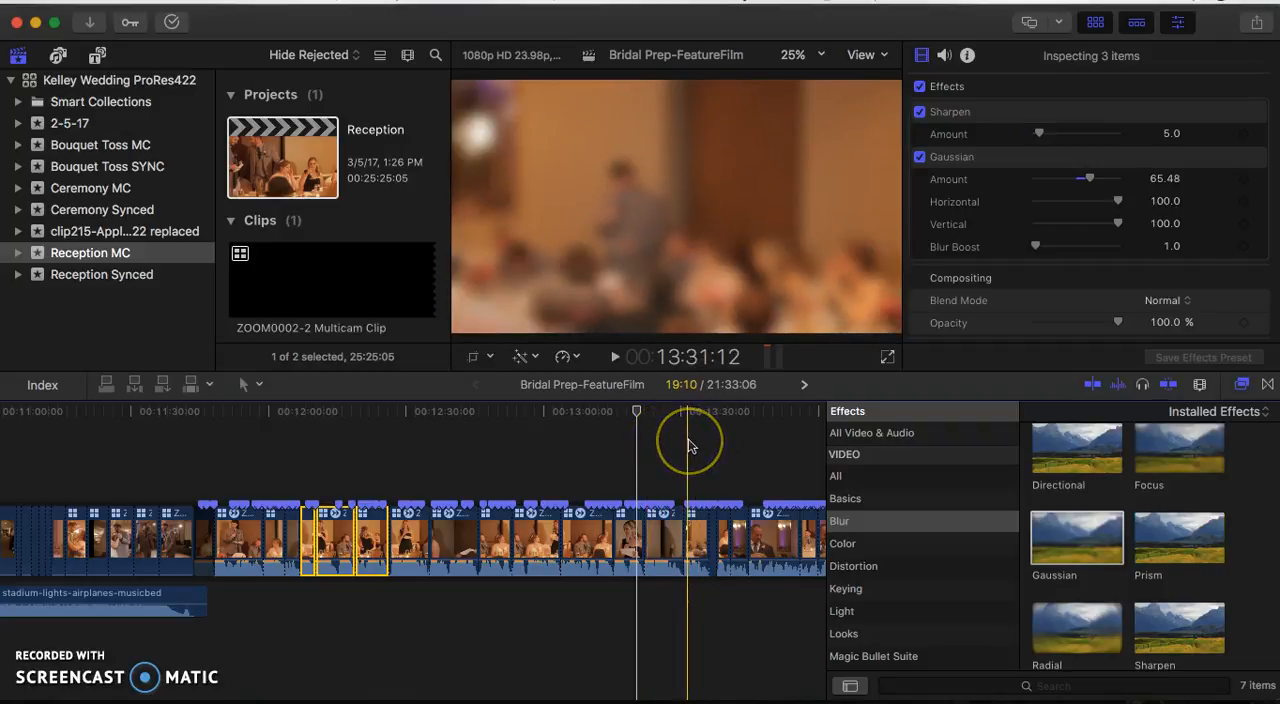
pyautogui.click(688, 446)
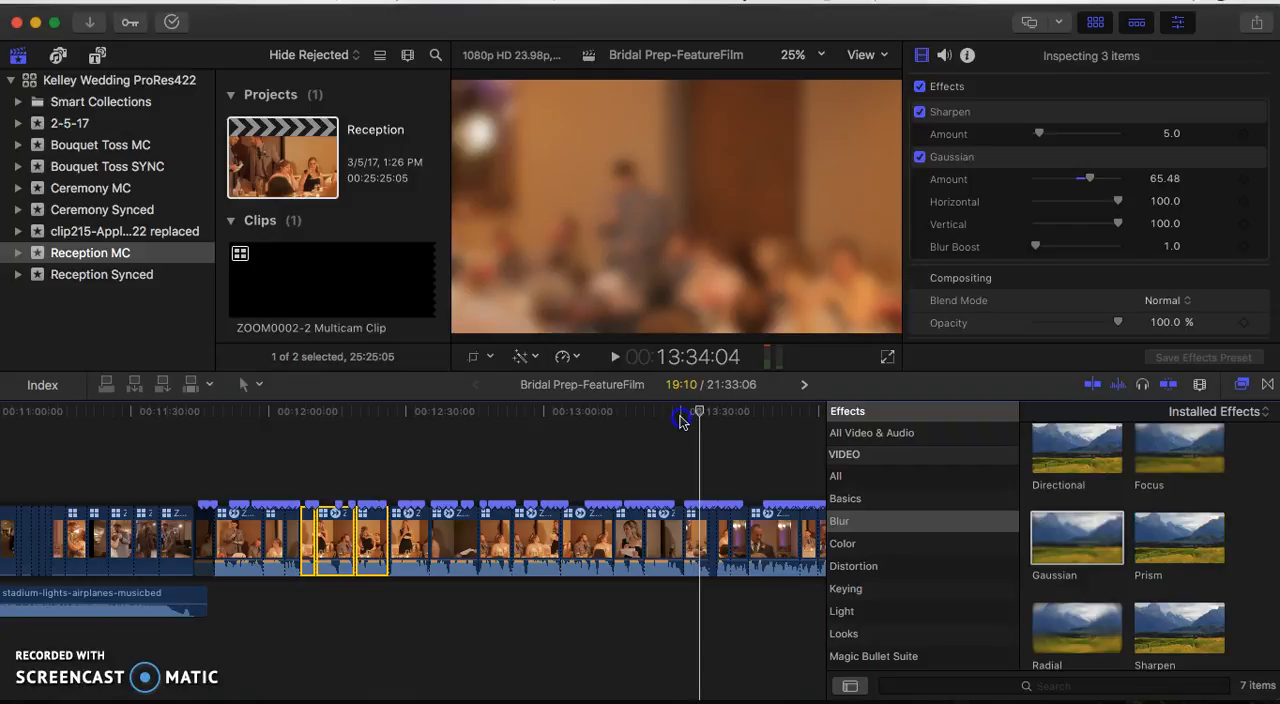
pyautogui.click(679, 421)
pyautogui.press('space')
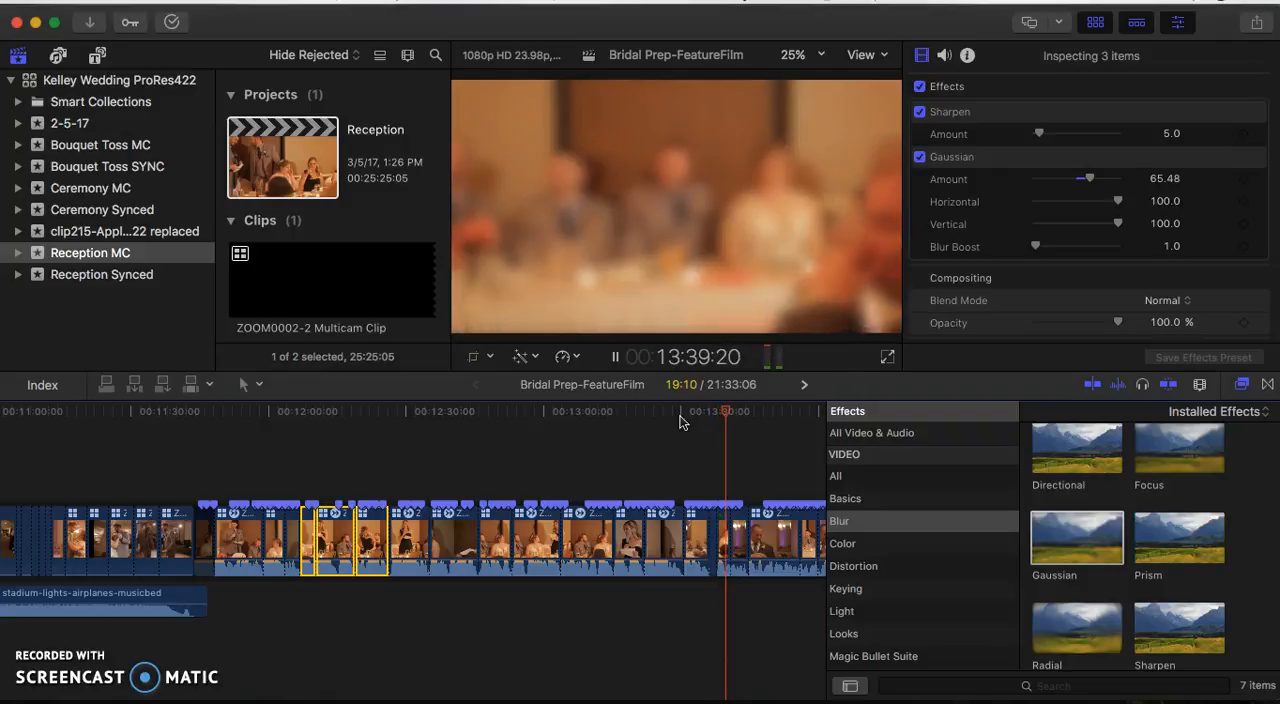
pyautogui.press('space')
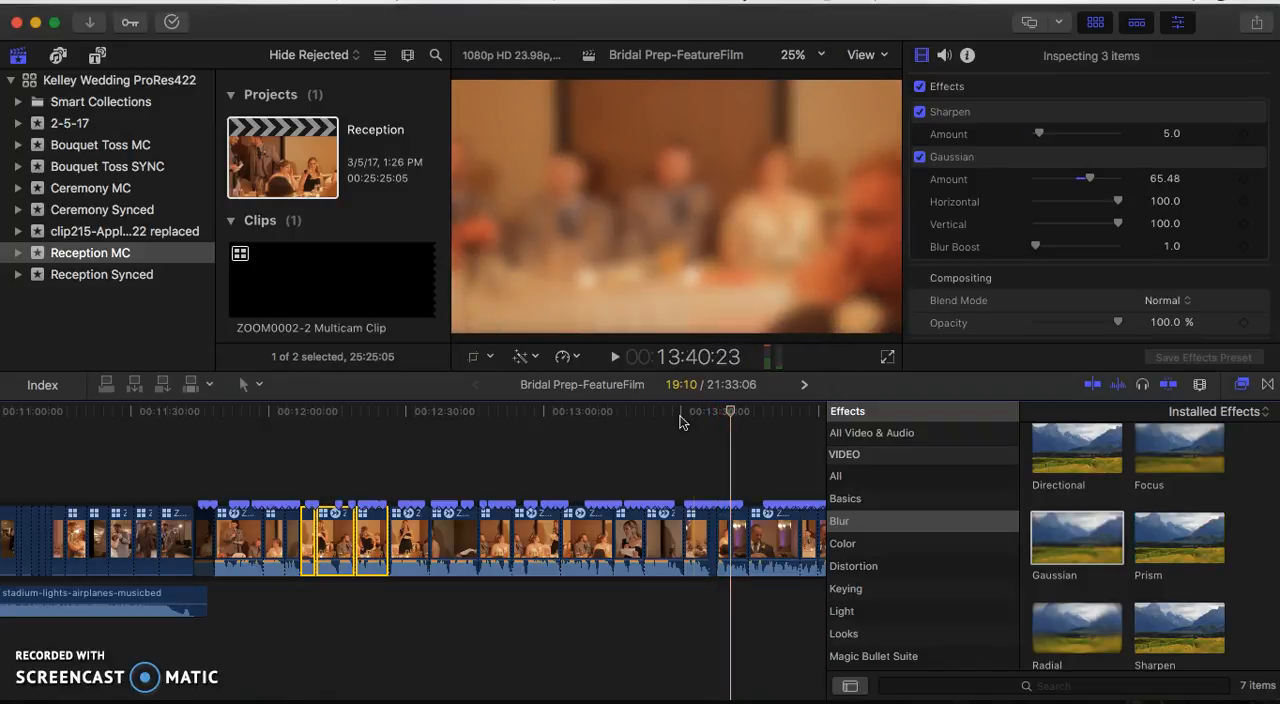
pyautogui.hscroll(2, 730, 473)
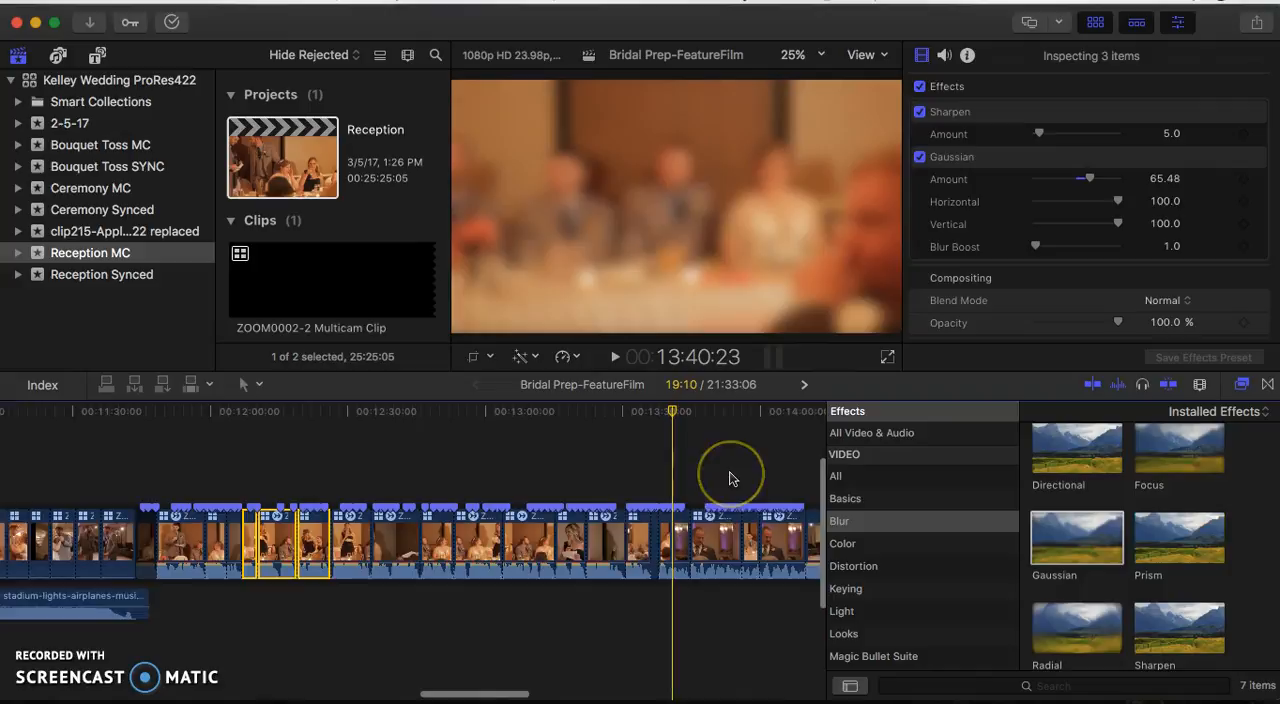
pyautogui.hscroll(2, 730, 478)
pyautogui.hscroll(-1, 584, 459)
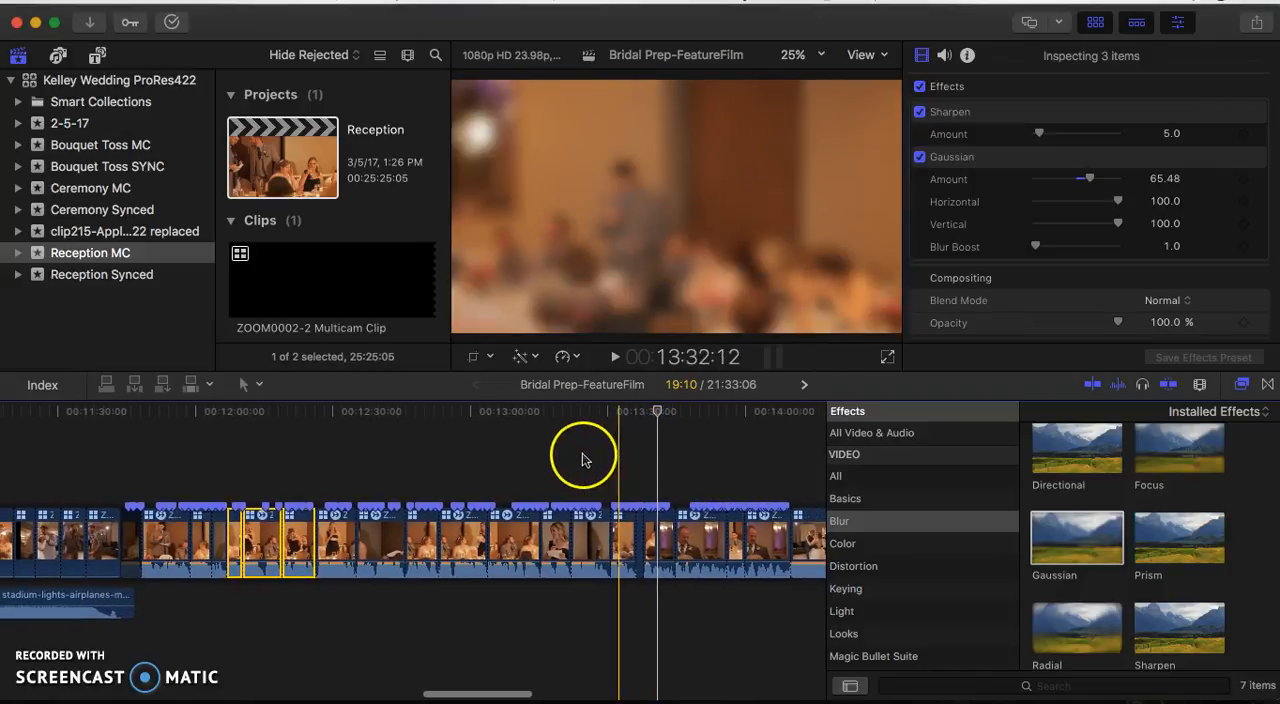
pyautogui.hscroll(-1, 600, 475)
pyautogui.hscroll(-2, 600, 470)
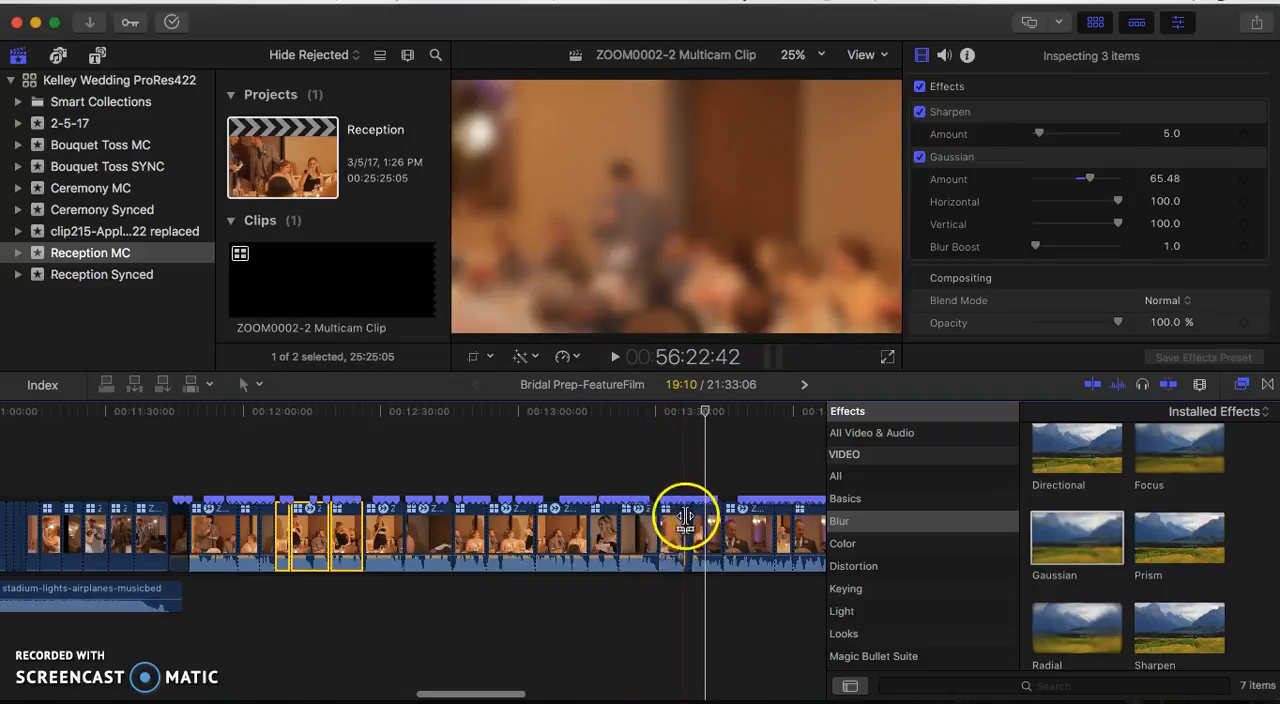
pyautogui.moveTo(661, 484); pyautogui.dragTo(334, 518)
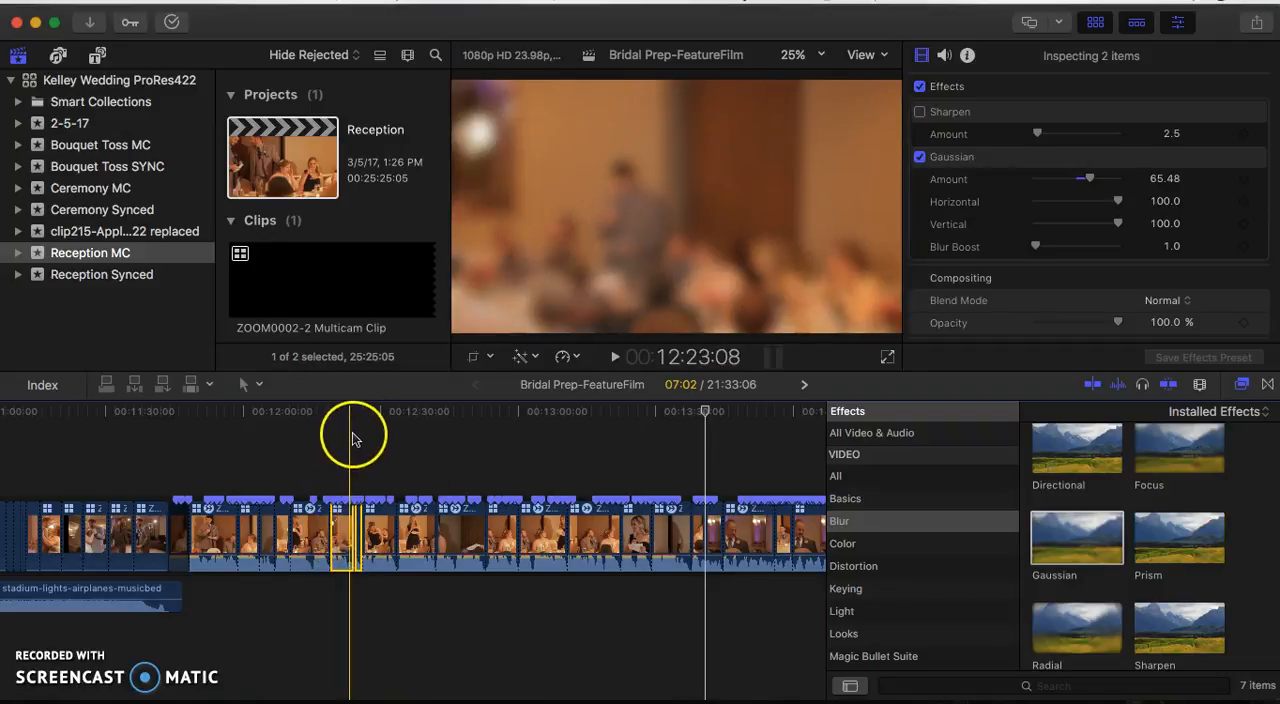
# - Play the transition up to about 12:31 and move the man's two relocated clips behind the woman's clip that follows them, at about 12:26
pyautogui.click(357, 434)
pyautogui.press('space')
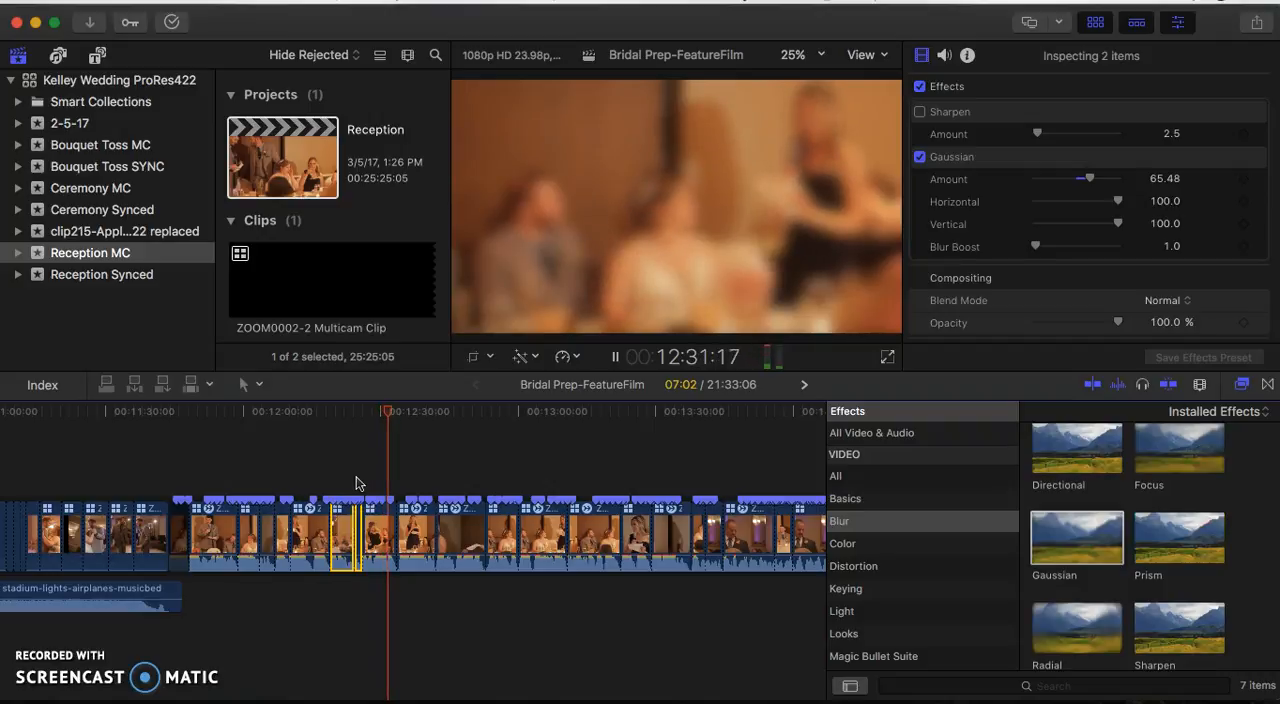
pyautogui.moveTo(341, 527); pyautogui.dragTo(387, 540)
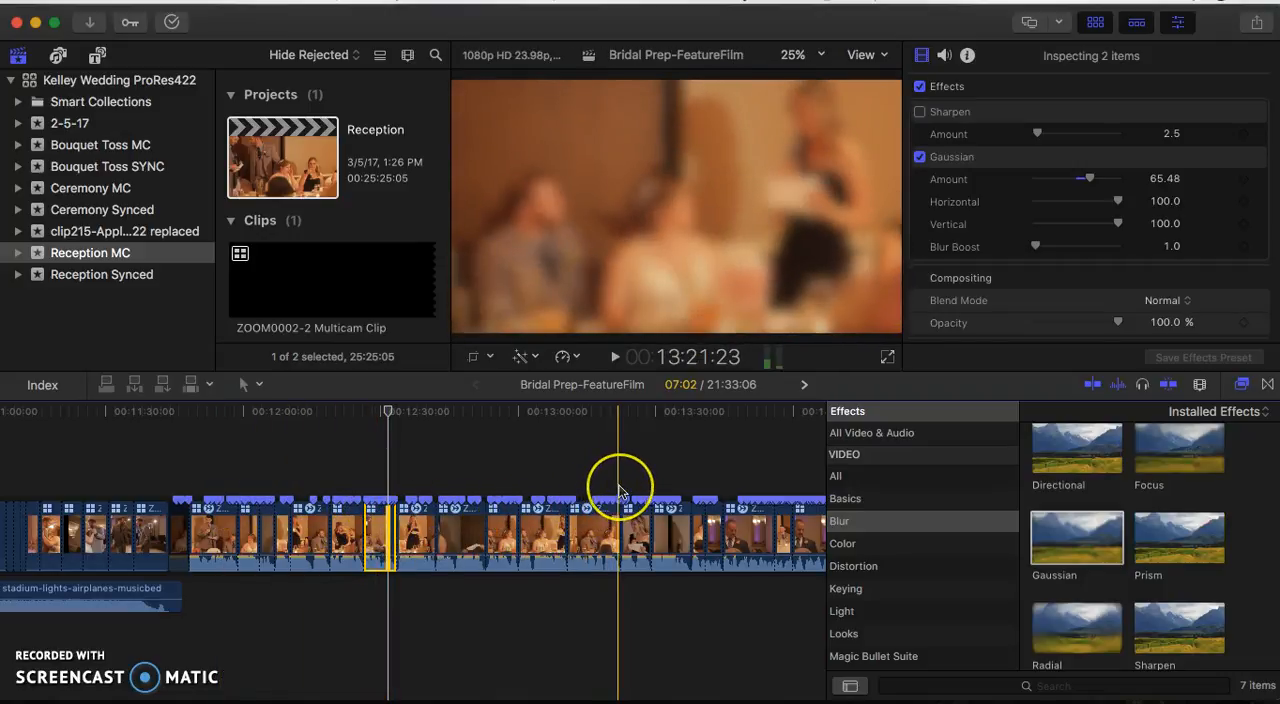
# - Play the woman's footage from about 13:21 and move her close-up clip to the start of the toasts at about 11:48
pyautogui.press('space')
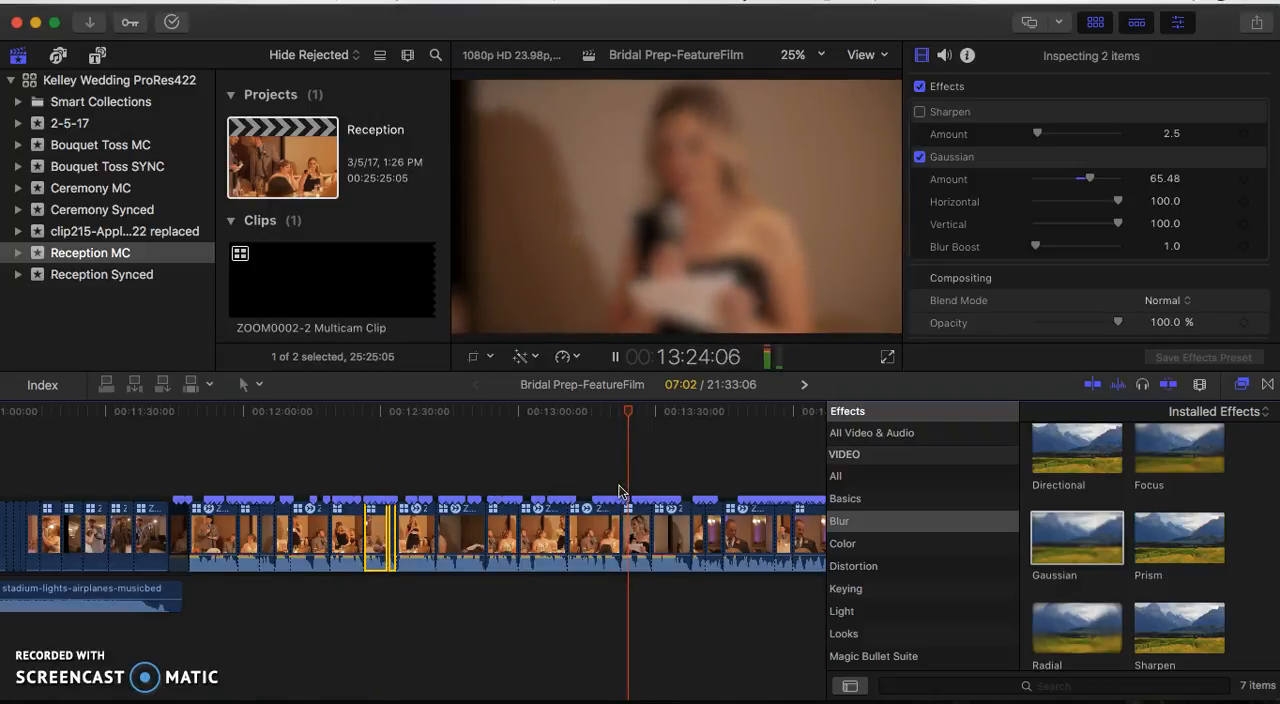
pyautogui.click(632, 537)
pyautogui.press('space')
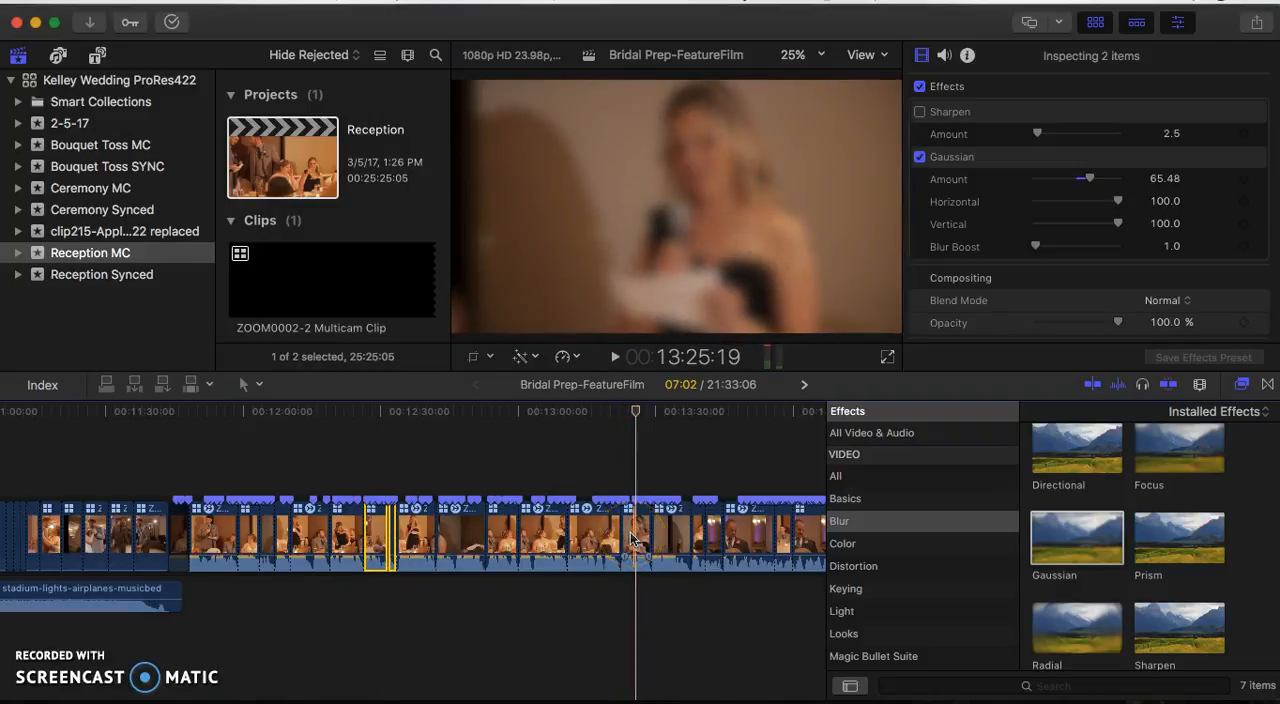
pyautogui.click(632, 538)
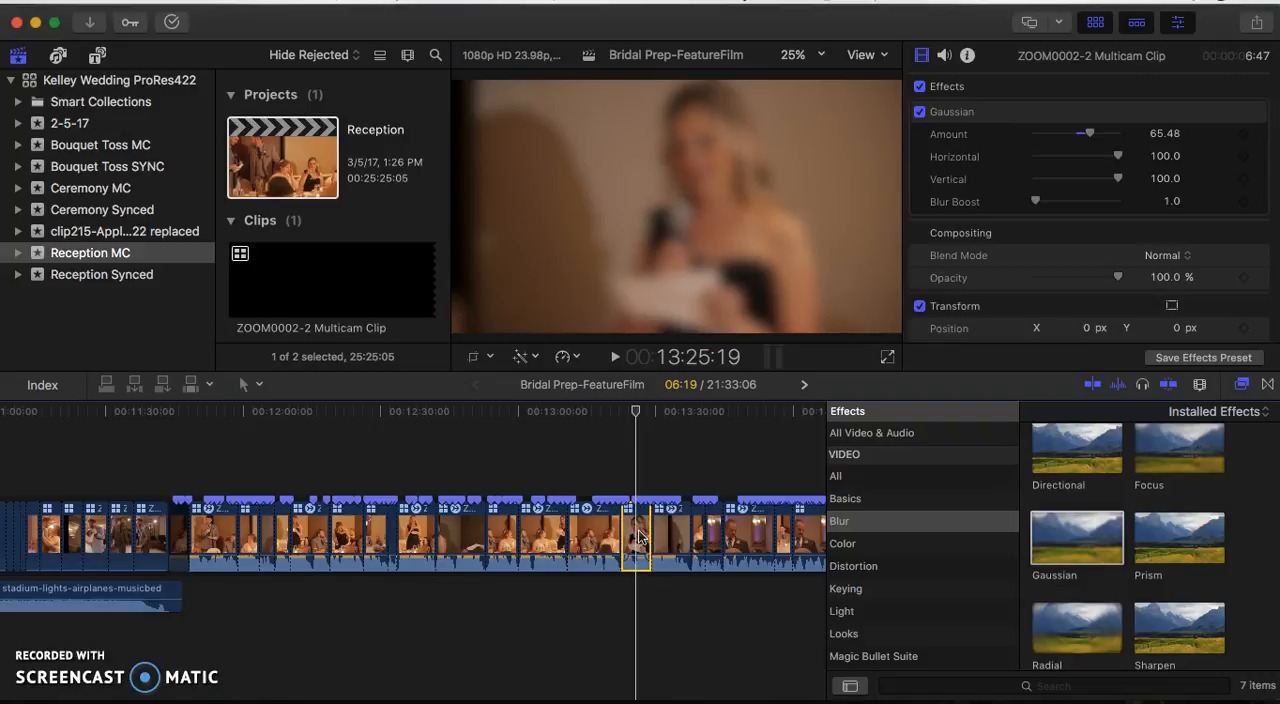
pyautogui.moveTo(638, 537); pyautogui.dragTo(218, 528)
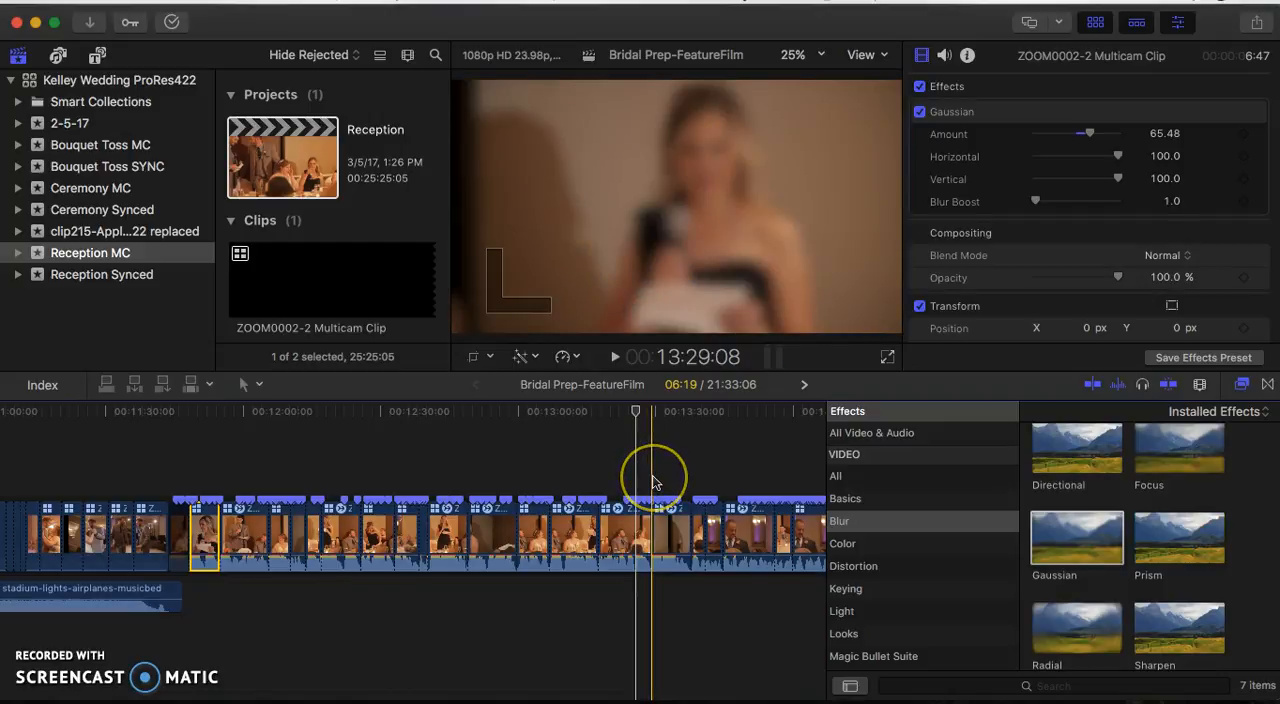
# - Play the last man's speech, split its long multicam clip at about 14:12:20, and delete the part after the cut
pyautogui.press('space')
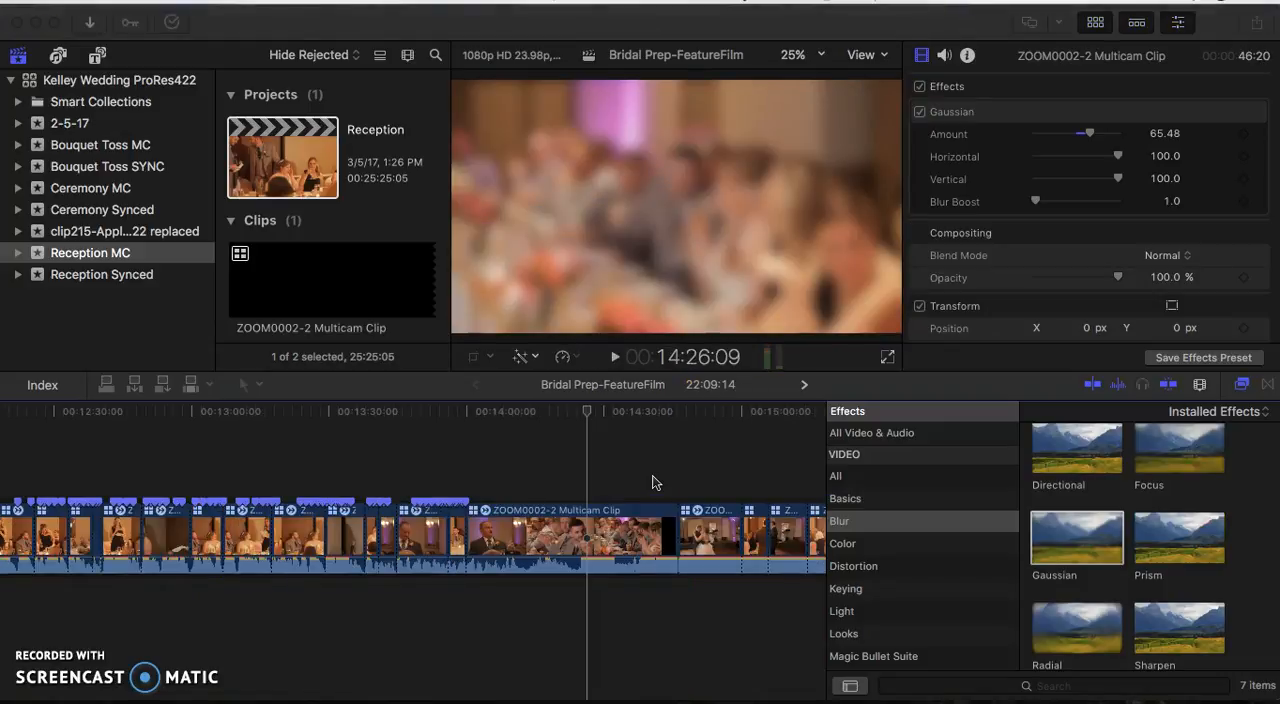
pyautogui.click(458, 455)
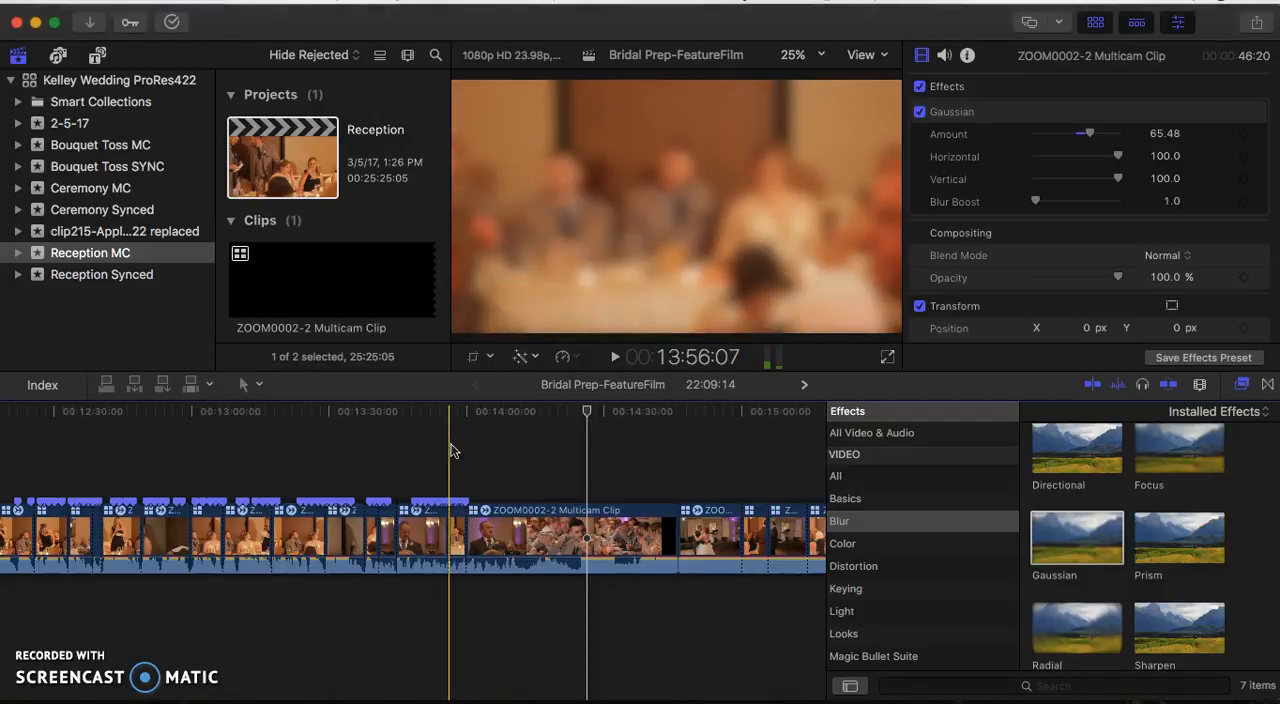
pyautogui.press('space')
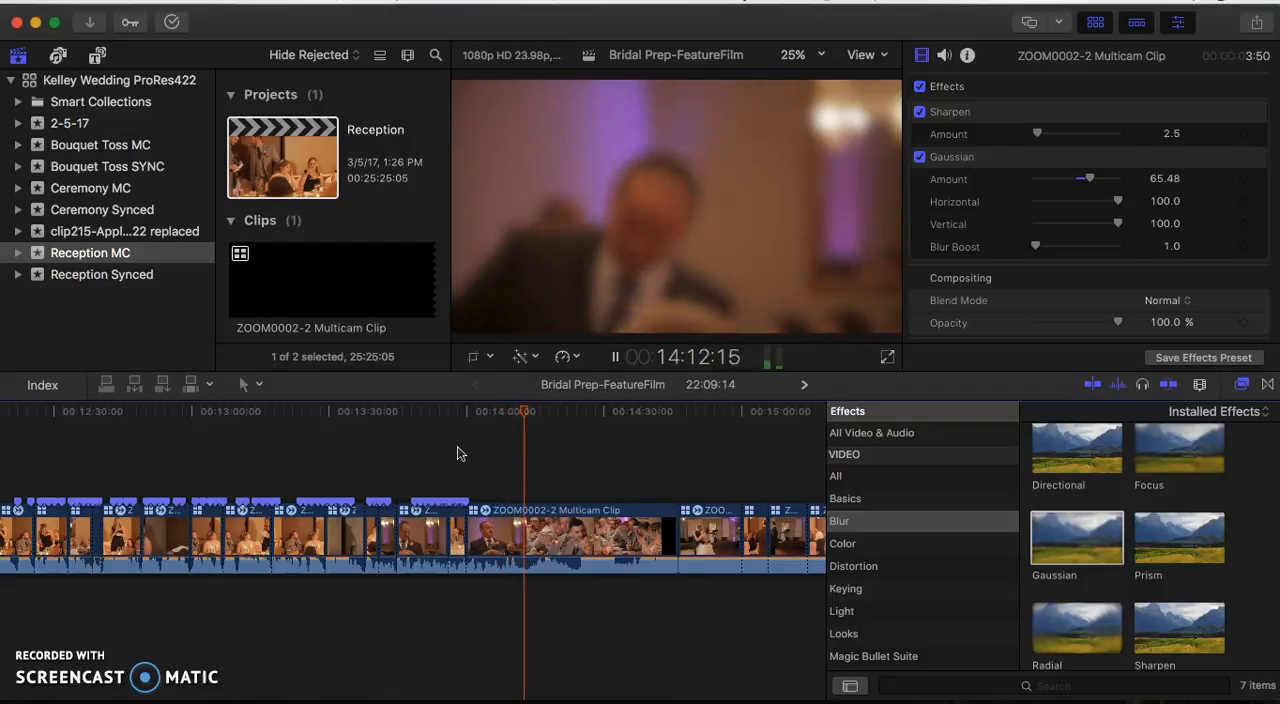
pyautogui.press('space')
pyautogui.press('super+b')
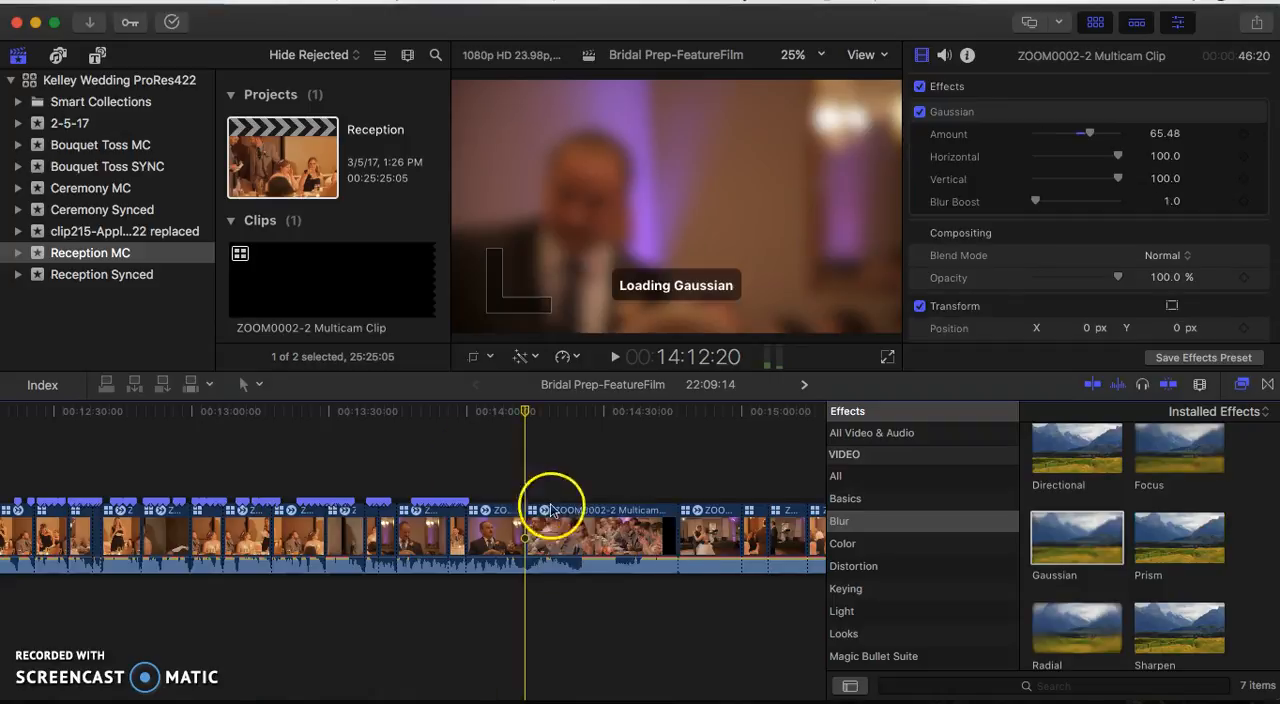
pyautogui.click(590, 528)
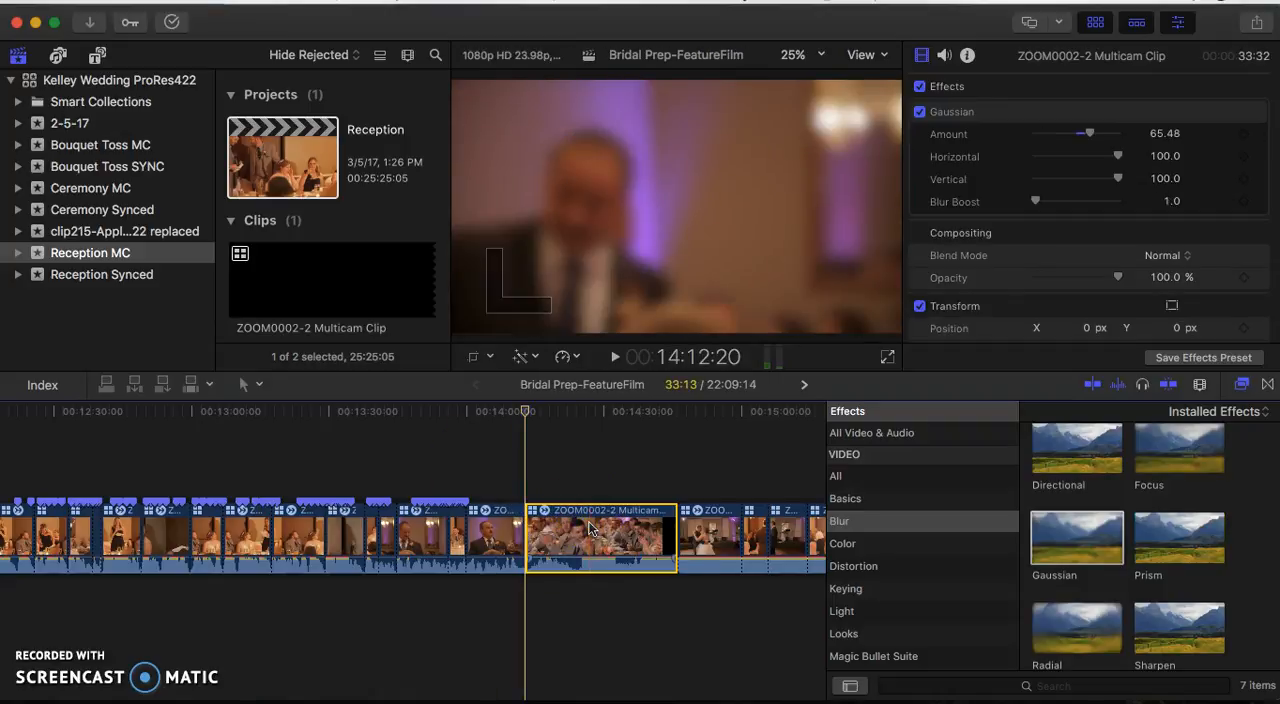
pyautogui.press('Delete')
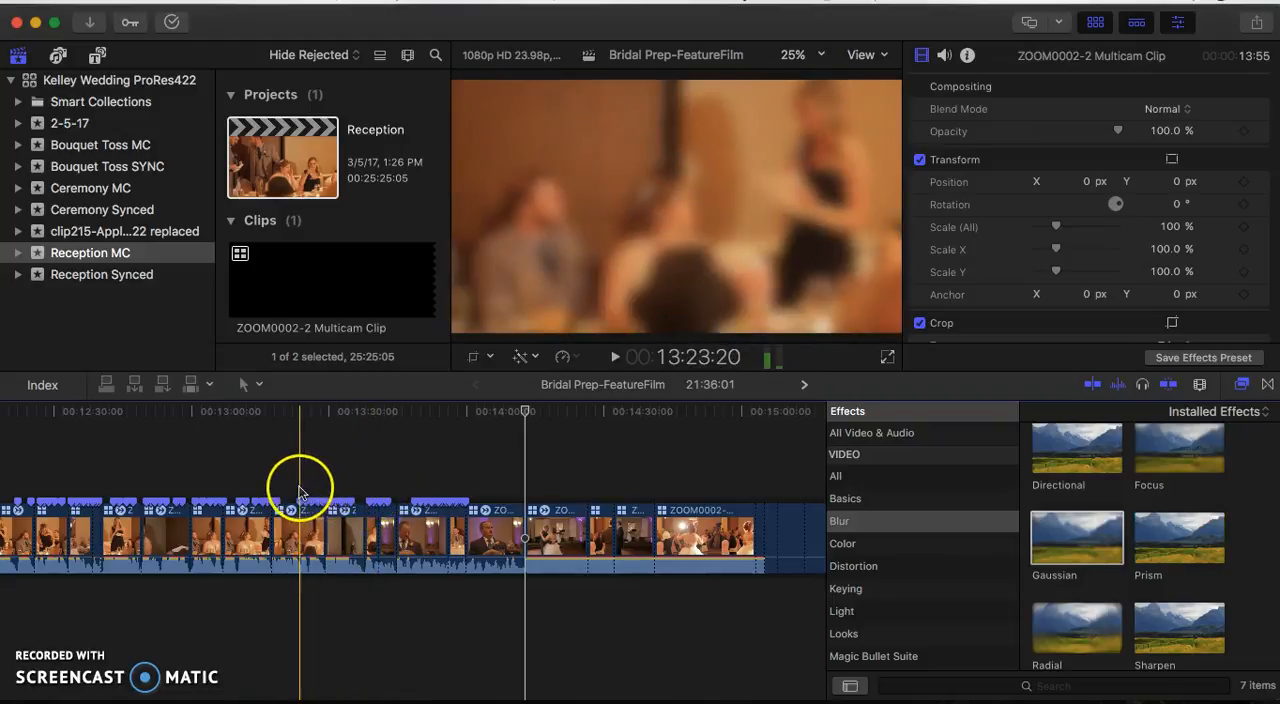
# - Place the four speech clips from about 13:38 behind the trimmed multicam clip, and shift the stadium-lights-airplanes-musicbed track to end at about 14:01
pyautogui.moveTo(373, 494); pyautogui.dragTo(513, 545)
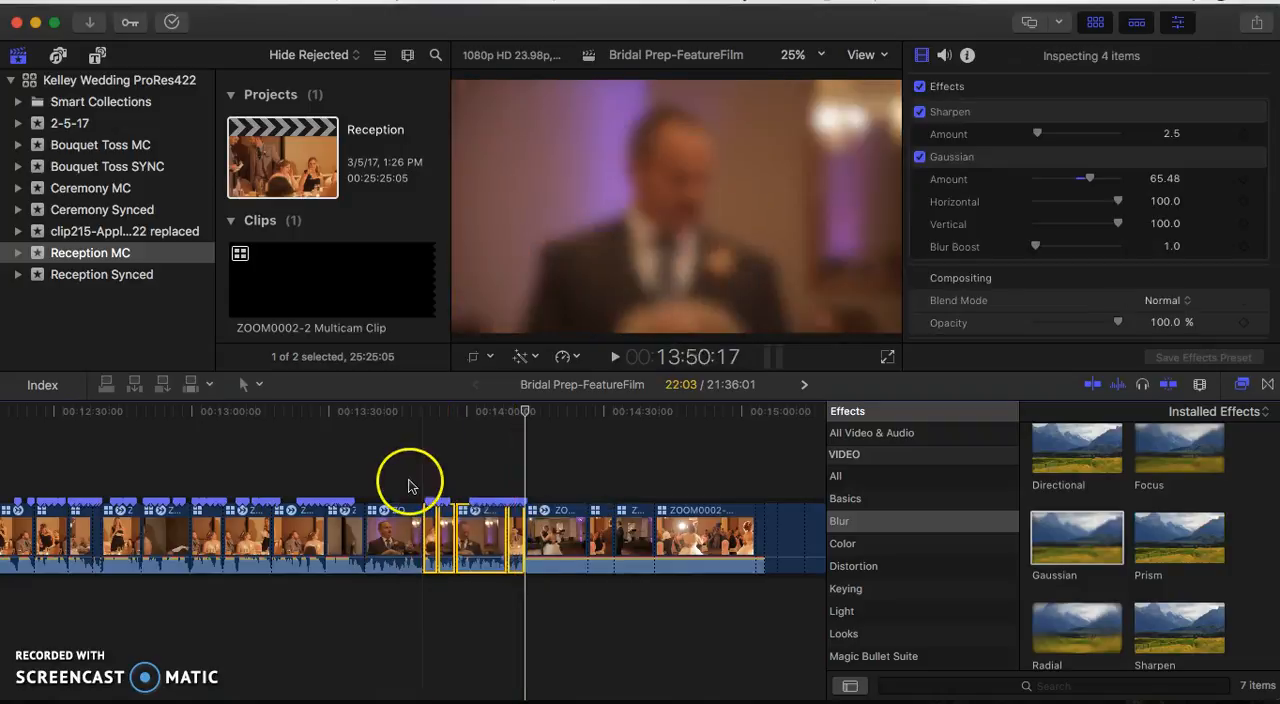
pyautogui.hscroll(-10, 408, 486)
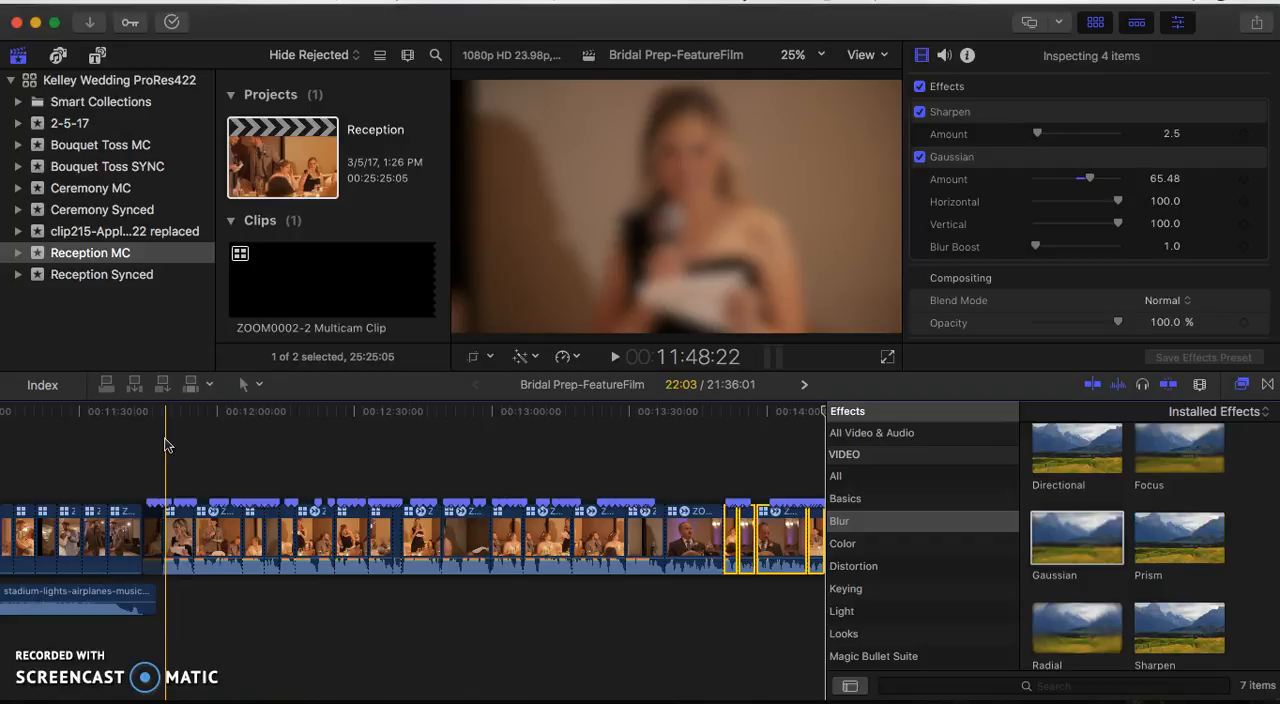
pyautogui.moveTo(80, 598); pyautogui.dragTo(762, 606)
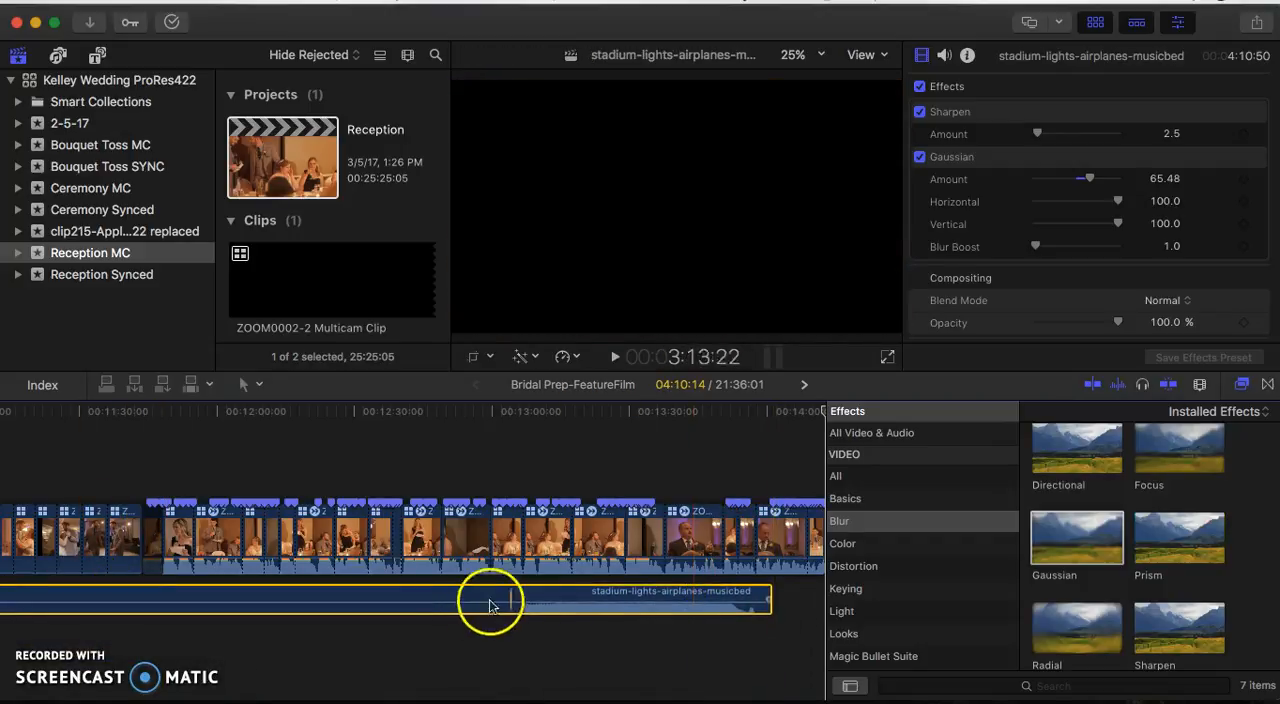
pyautogui.moveTo(180, 478); pyautogui.dragTo(607, 445)
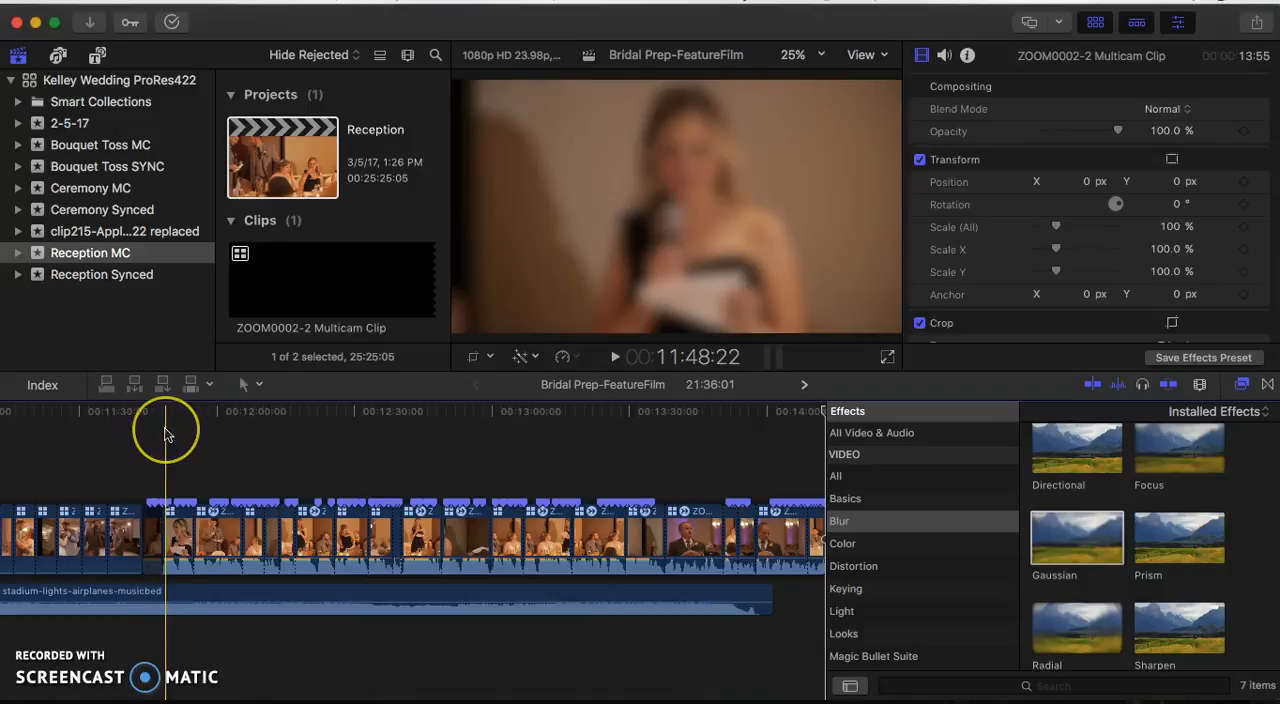
# - Play the toasts from about 11:48 and lower the stadium-lights-airplanes-musicbed volume to -10.0 dB
pyautogui.press('space')
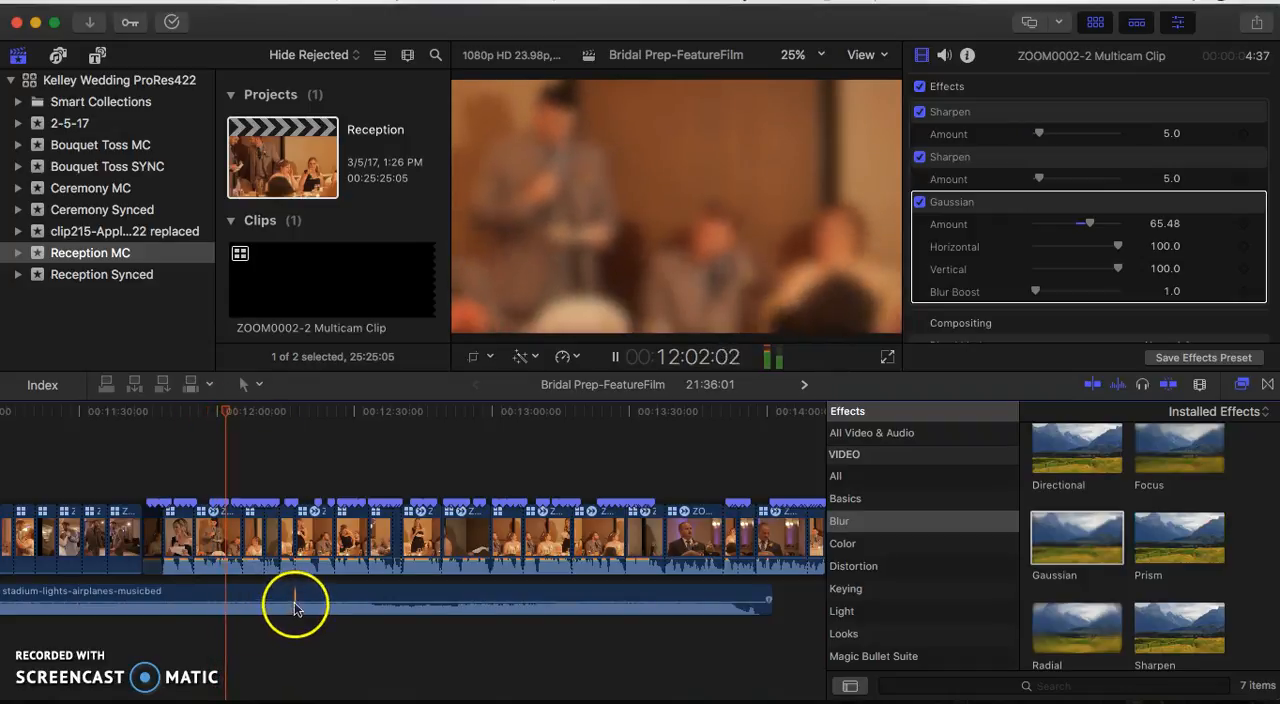
pyautogui.moveTo(294, 604); pyautogui.dragTo(294, 605)
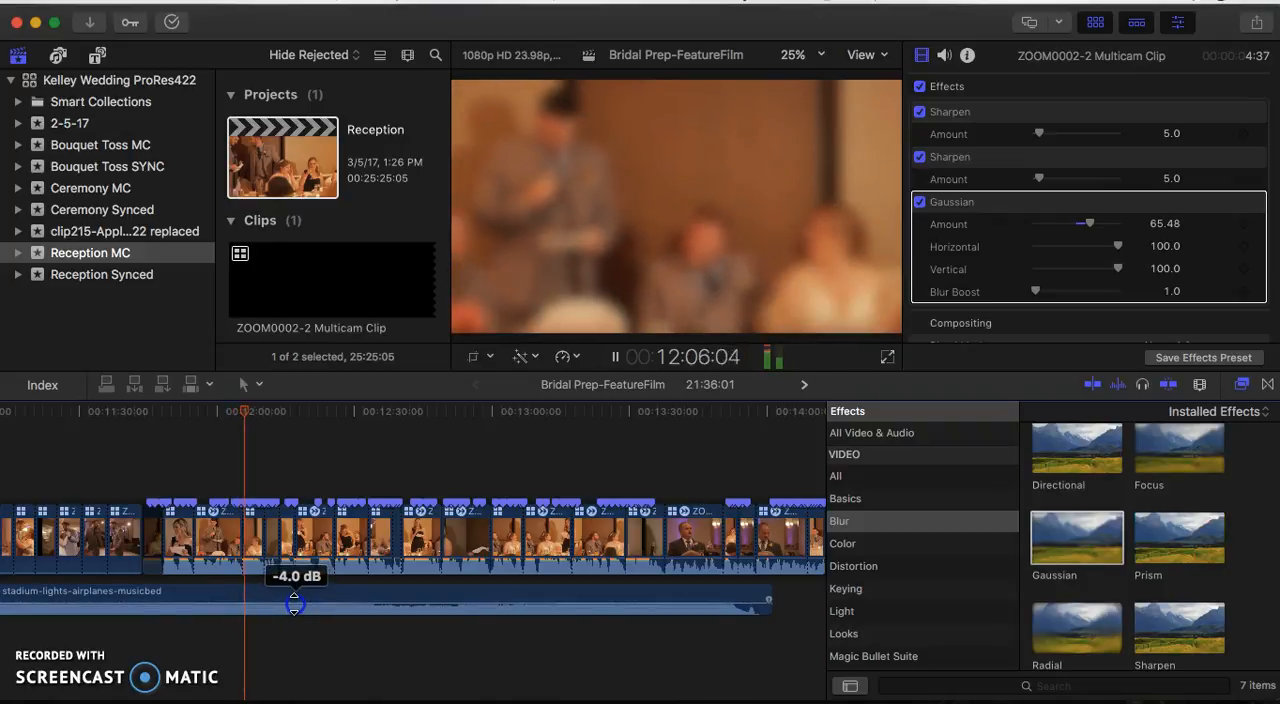
pyautogui.moveTo(293, 604); pyautogui.dragTo(293, 606)
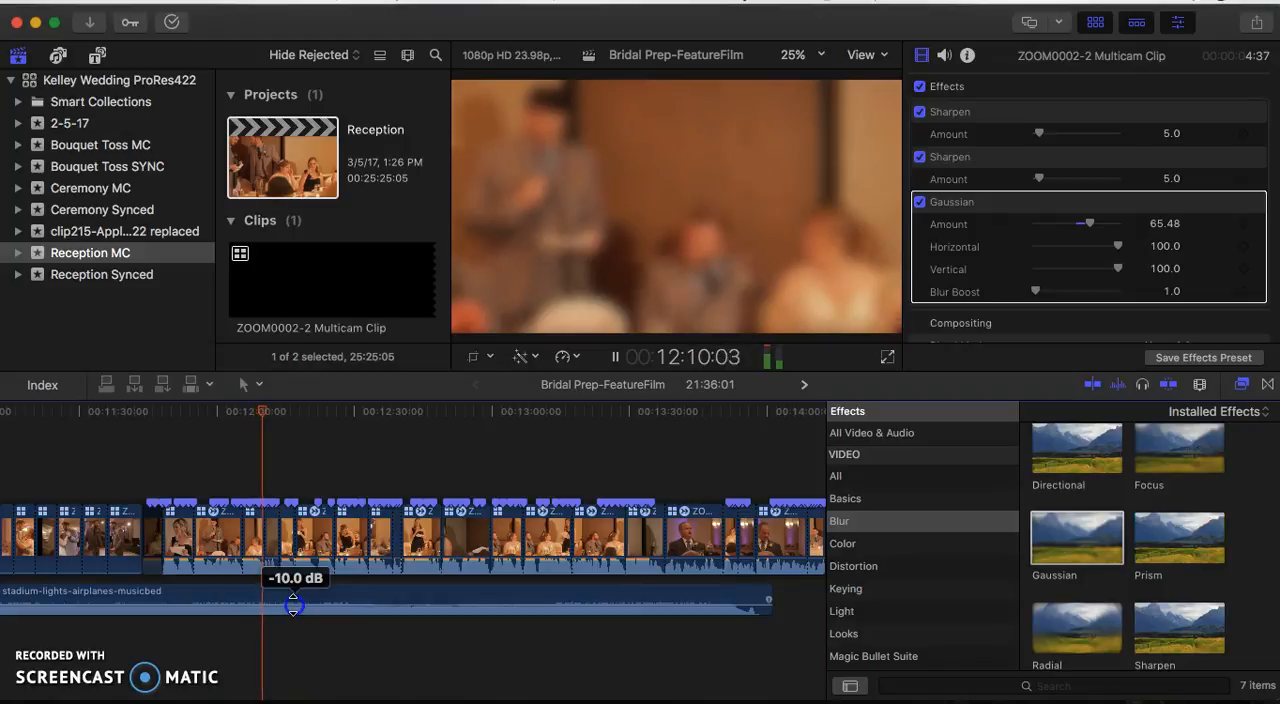